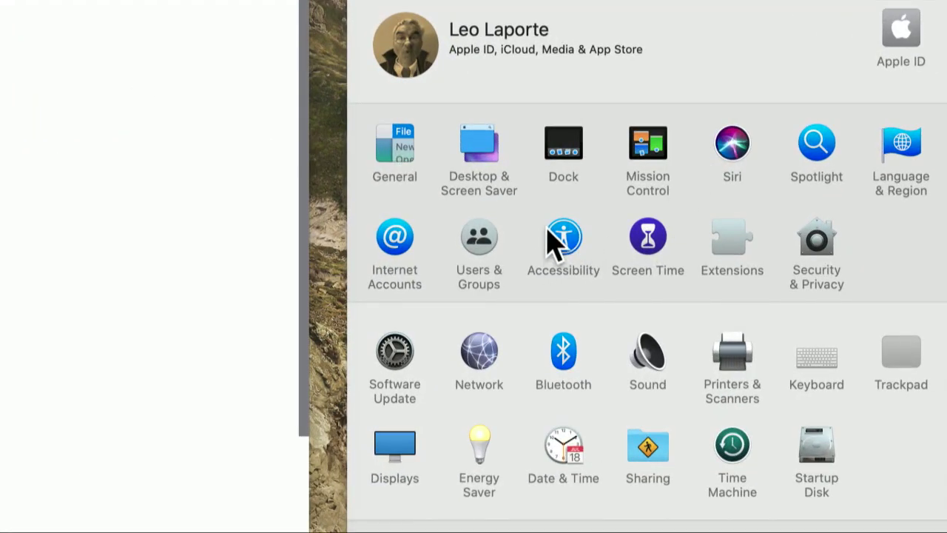
Open the Accessibility pane from the System Preferences overview.
left_click(565, 241)
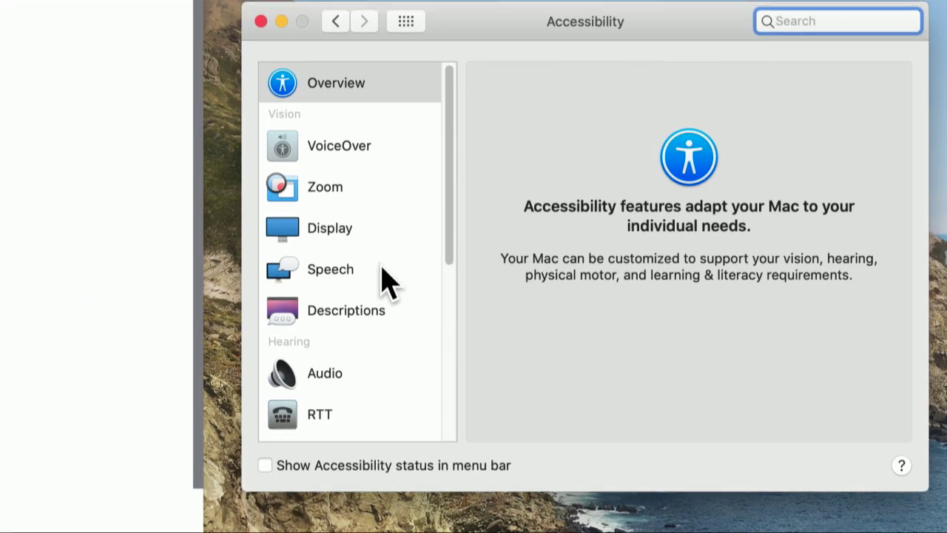
Under Speech, enable 'Speak selected text when the key is pressed' and play the Alex voice sample.
left_click(354, 276)
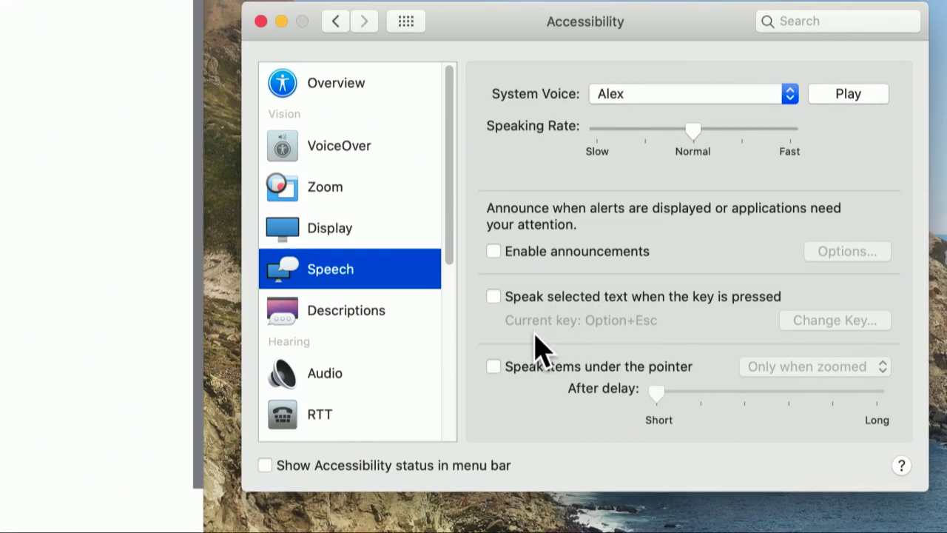
left_click(494, 297)
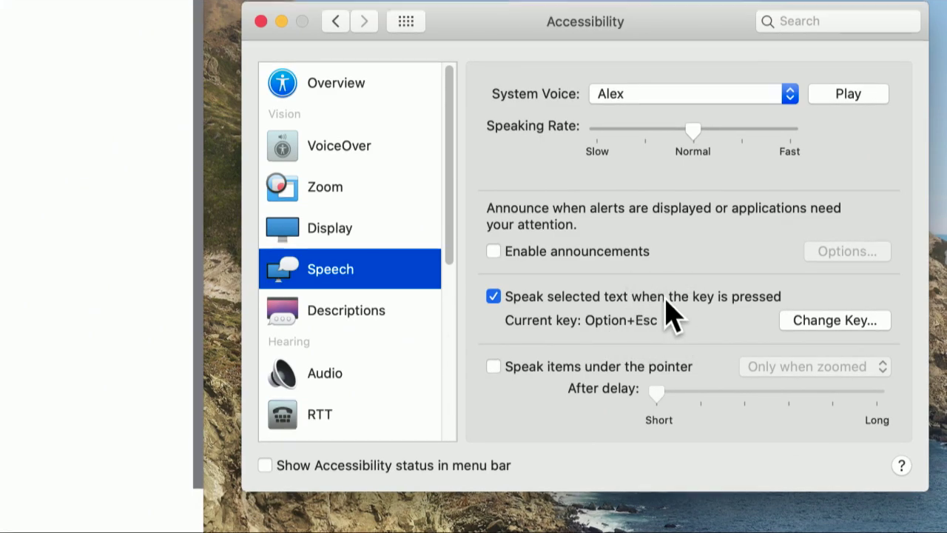
left_click(869, 103)
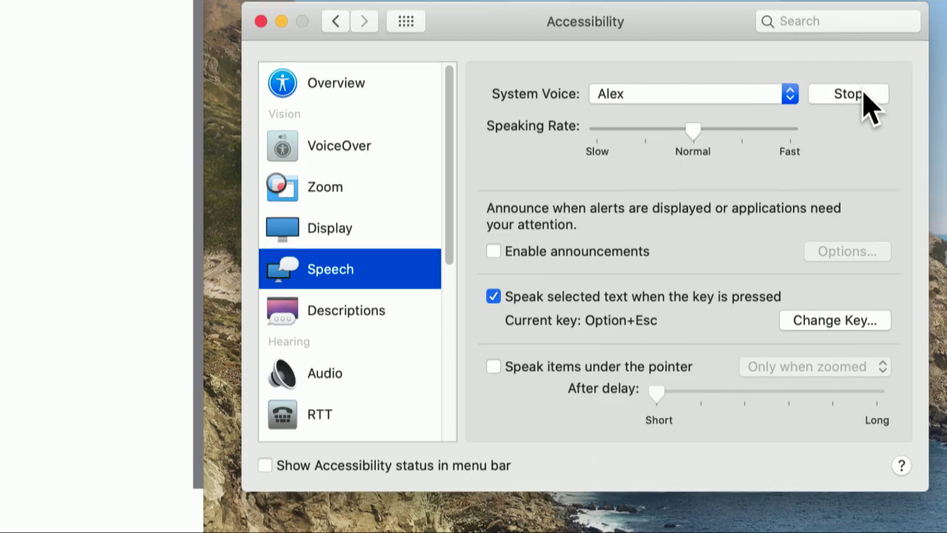
left_click(749, 100)
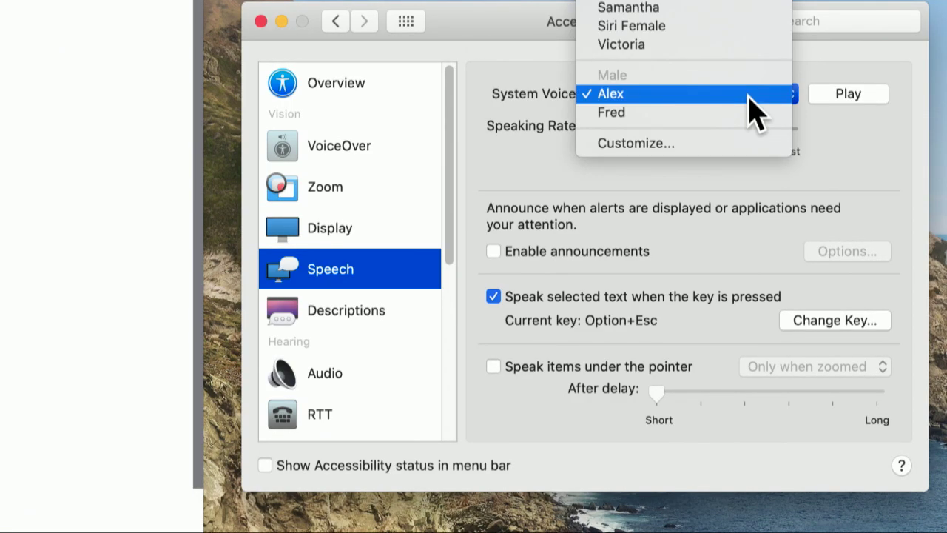
Open the customized voice list and preview the Agnes and Samantha voices.
left_click(733, 145)
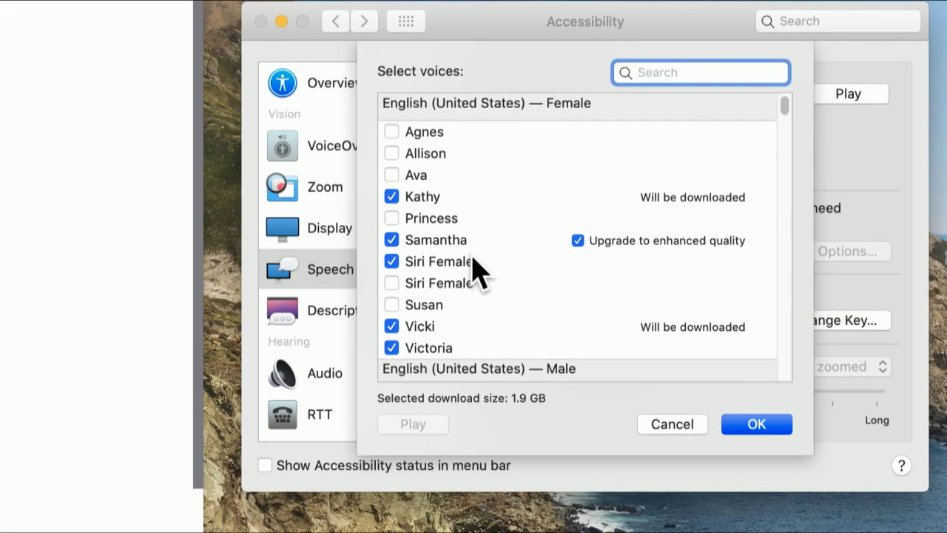
left_click(446, 156)
left_click(440, 135)
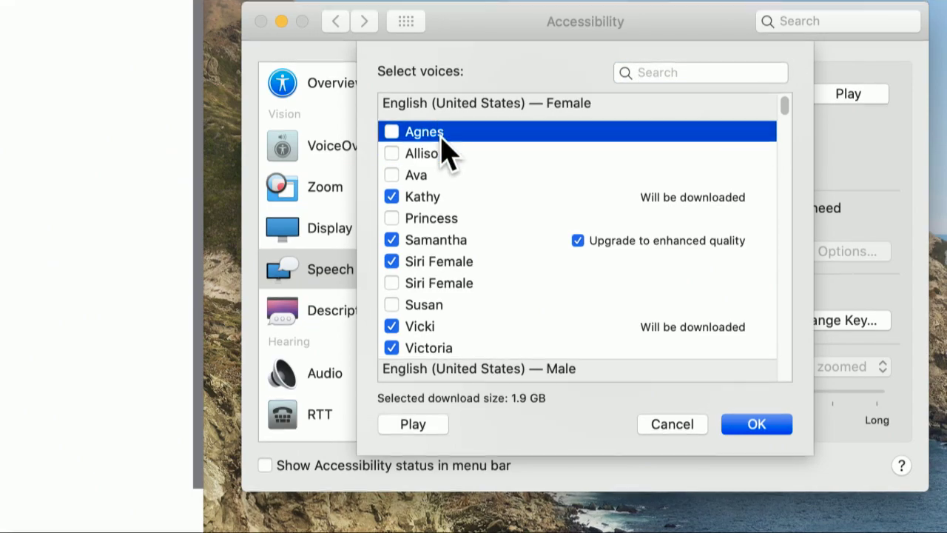
left_click(413, 424)
left_click(451, 242)
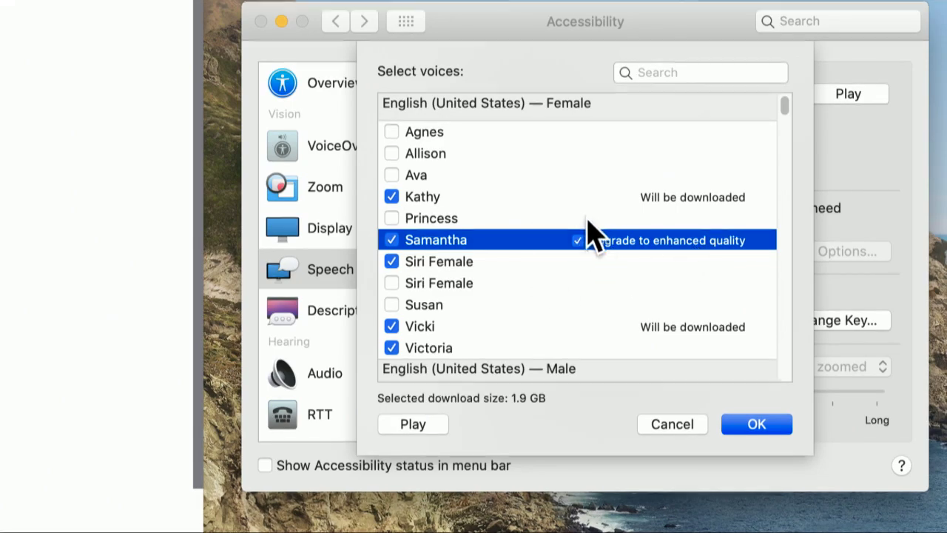
left_click(426, 426)
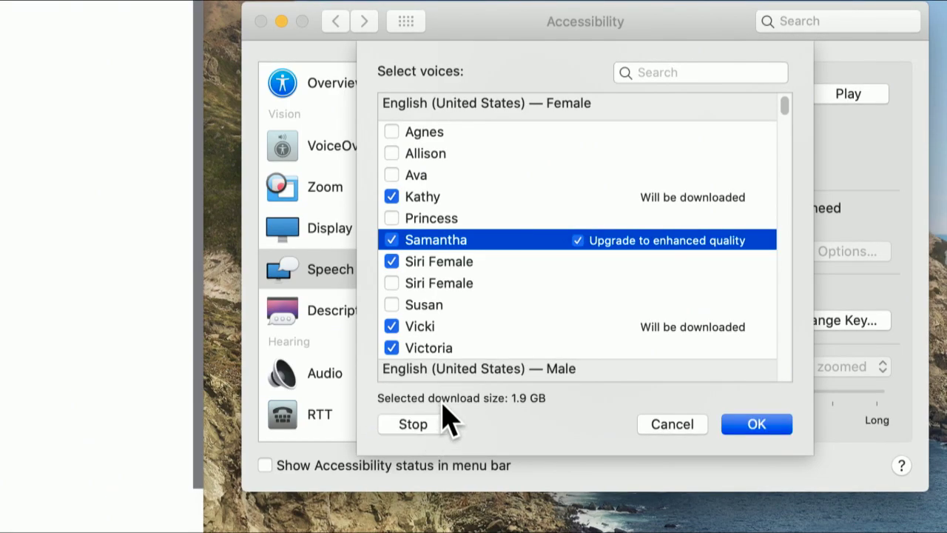
Scroll further down the voice list and preview the Bruce and Tom voices.
scroll(483, 366, "down", 2)
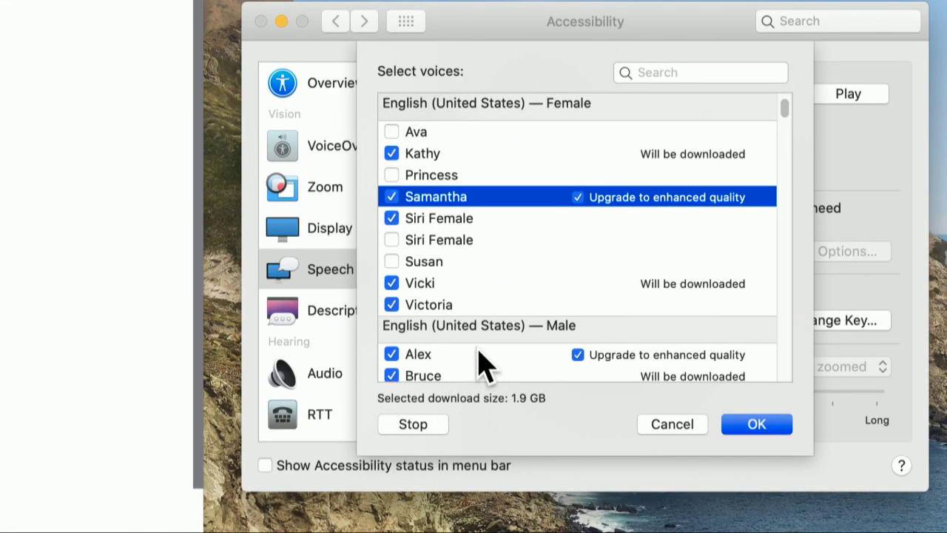
scroll(483, 365, "down", 6)
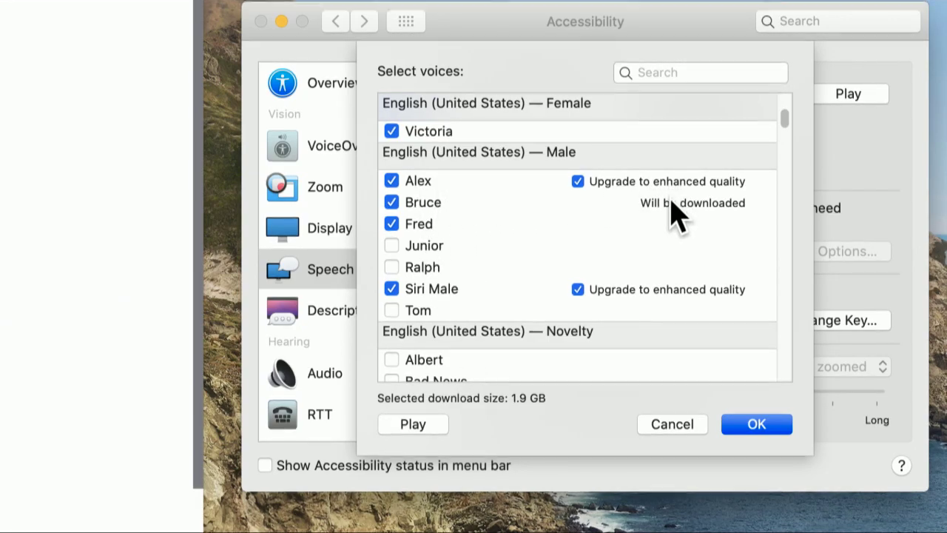
left_click(418, 204)
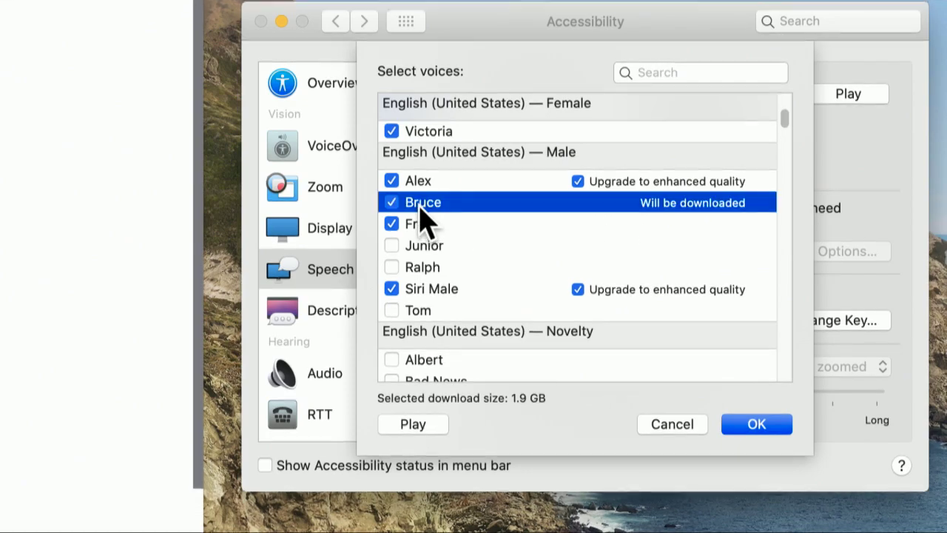
left_click(411, 423)
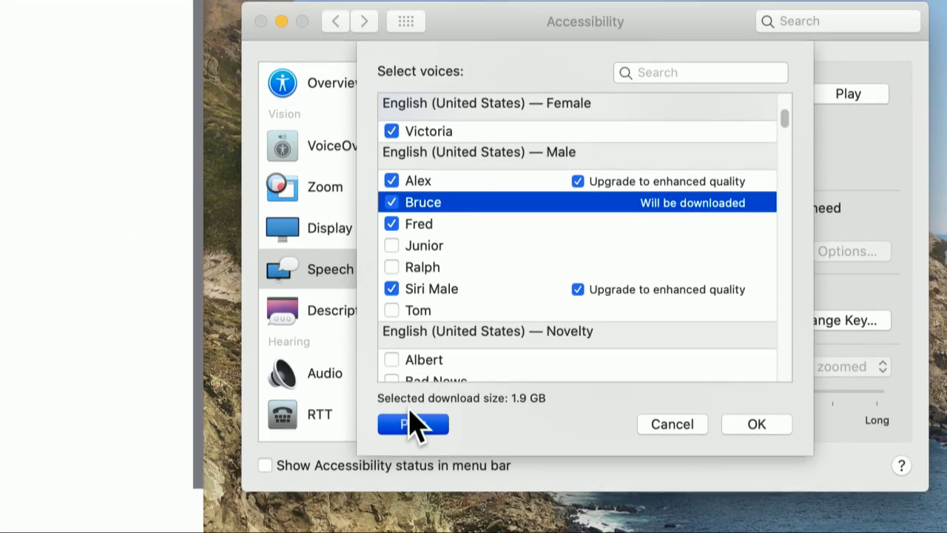
scroll(459, 294, "down", 1)
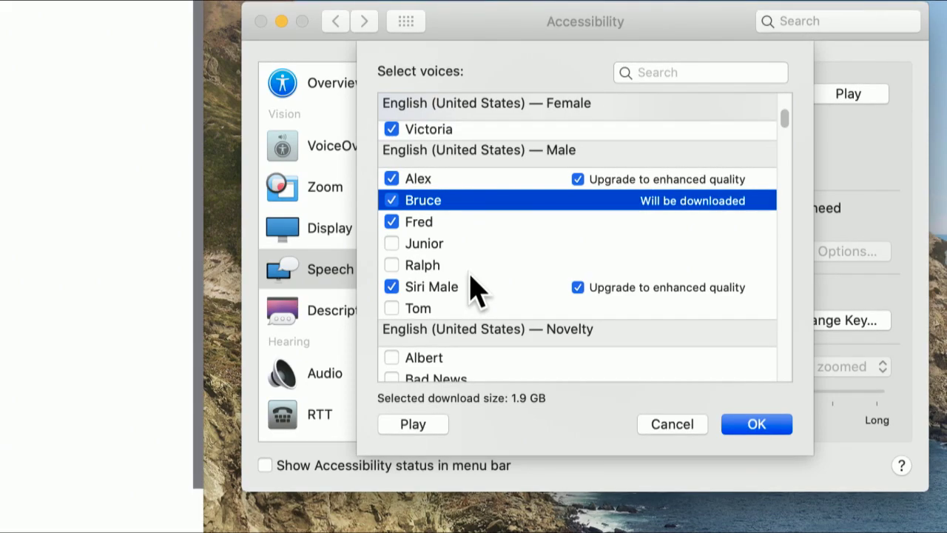
scroll(473, 287, "down", 2)
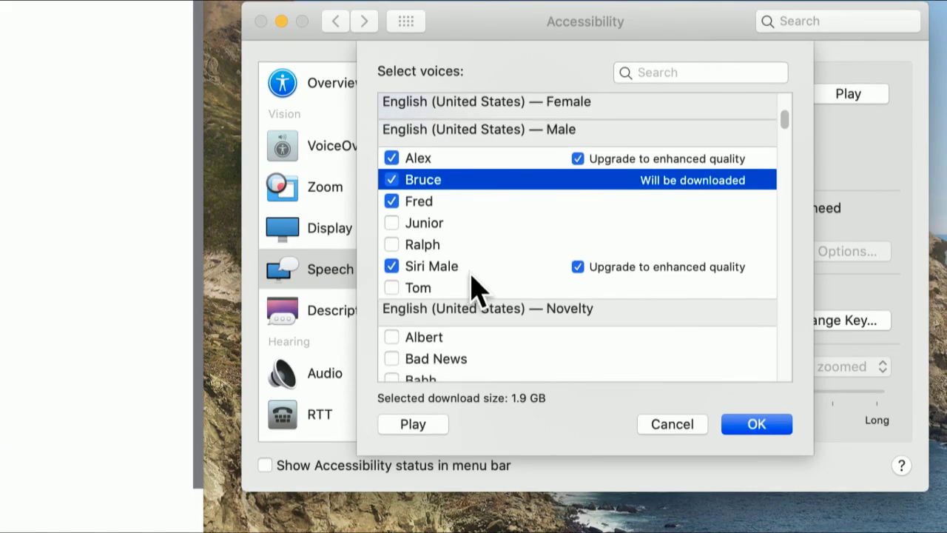
left_click(430, 290)
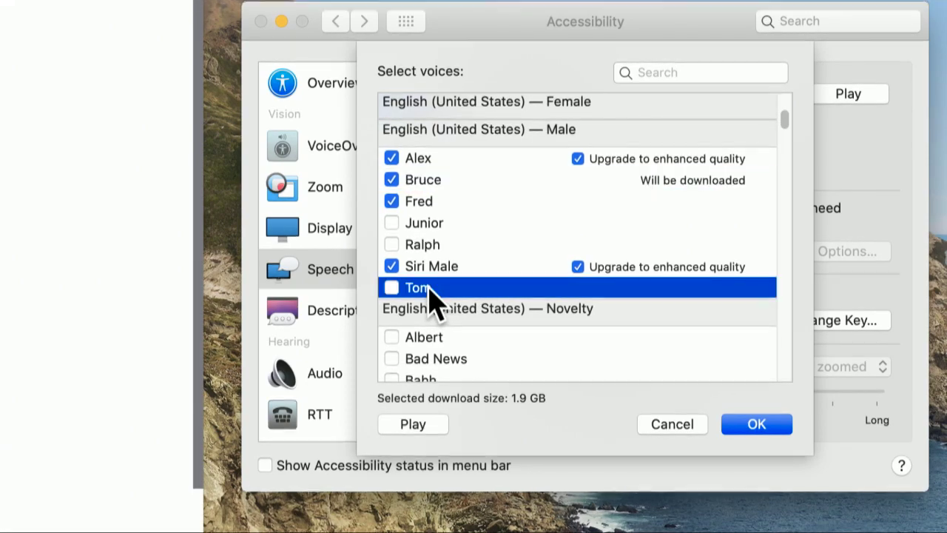
left_click(412, 425)
scroll(453, 368, "down", 5)
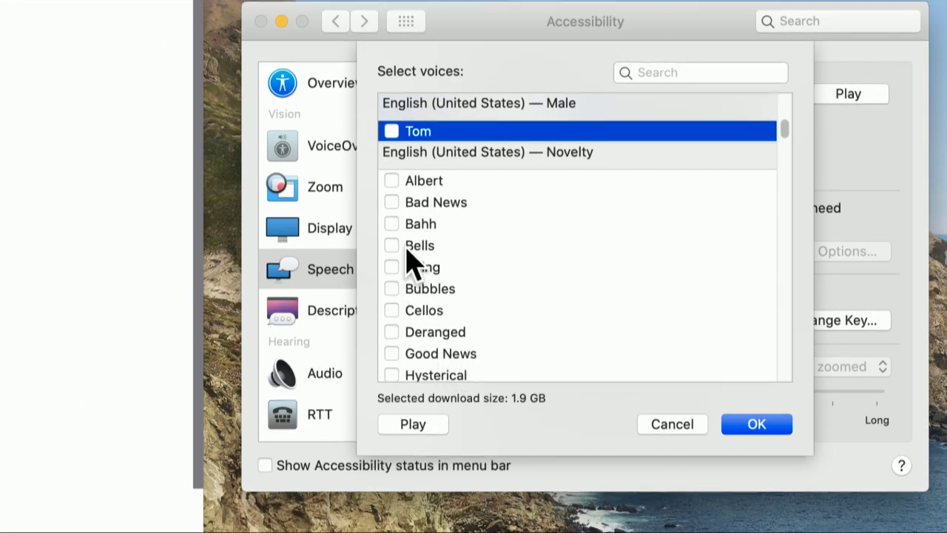
Check the Bad News voice for download and preview it.
left_click(392, 204)
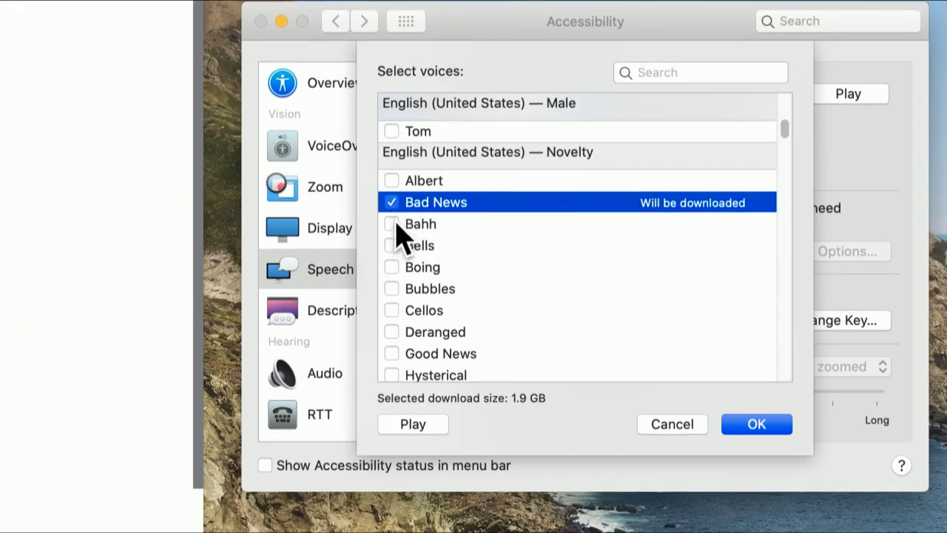
left_click(415, 426)
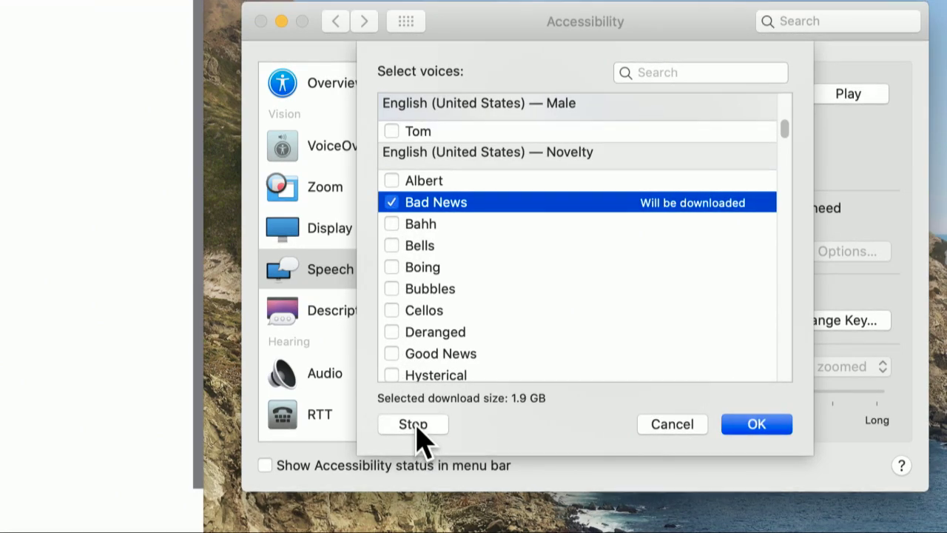
scroll(533, 348, "down", 2)
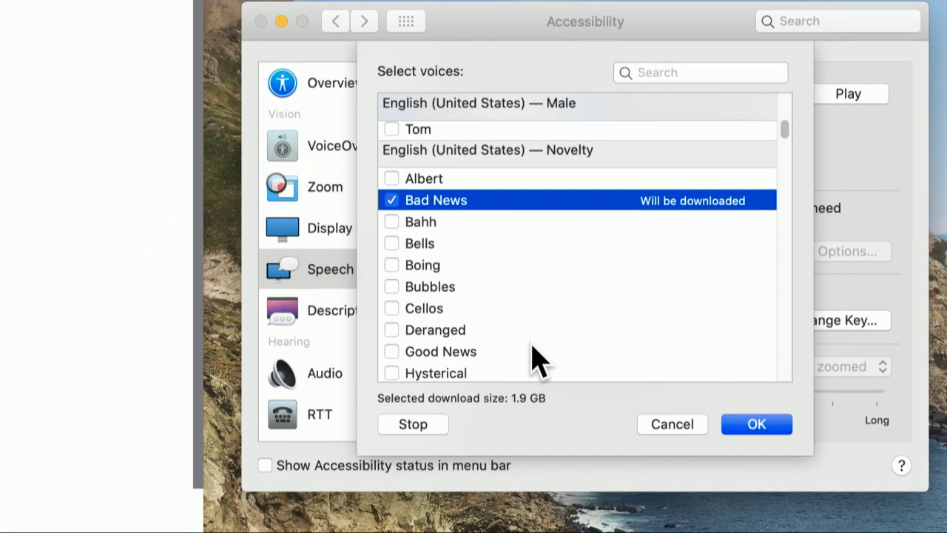
scroll(536, 359, "down", 5)
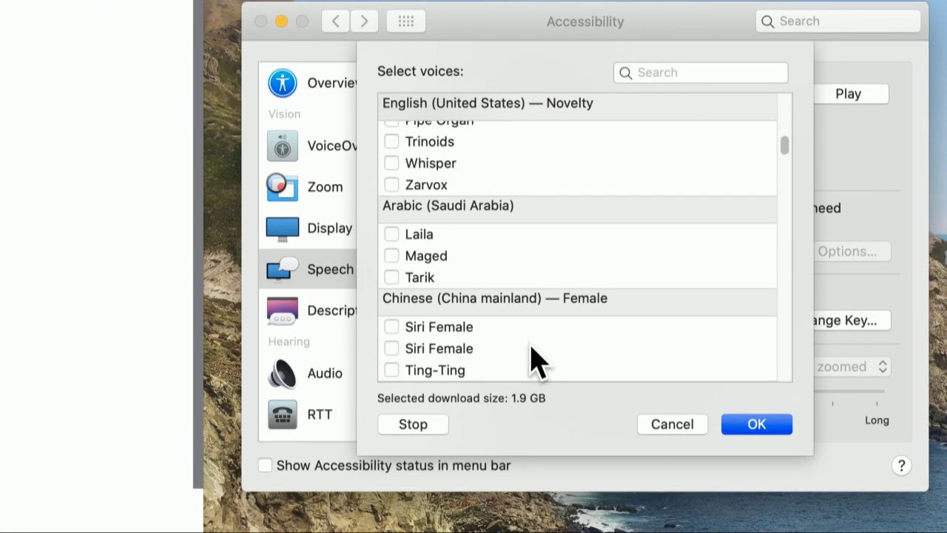
scroll(536, 360, "up", 7)
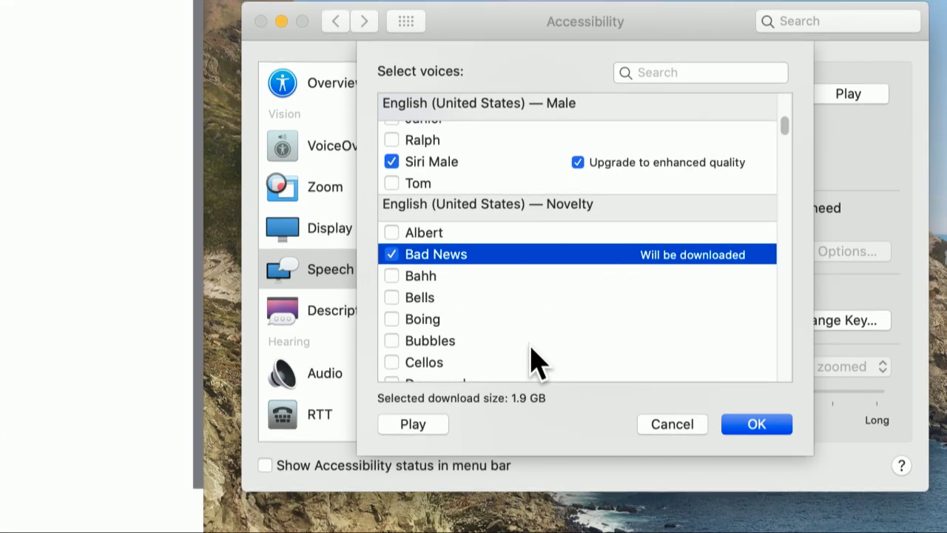
scroll(534, 360, "down", 5)
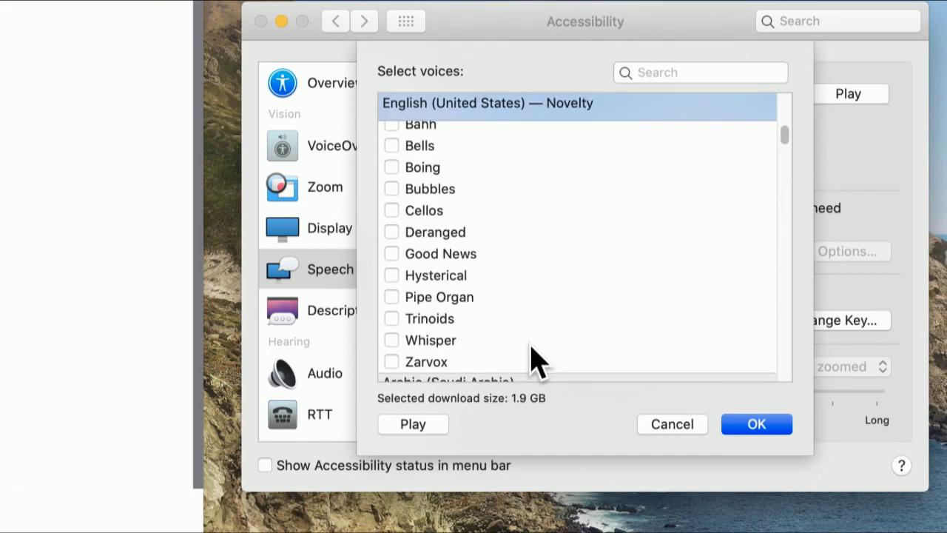
Preview the Good News voice, then uncheck Bad News from the downloads.
left_click(411, 252)
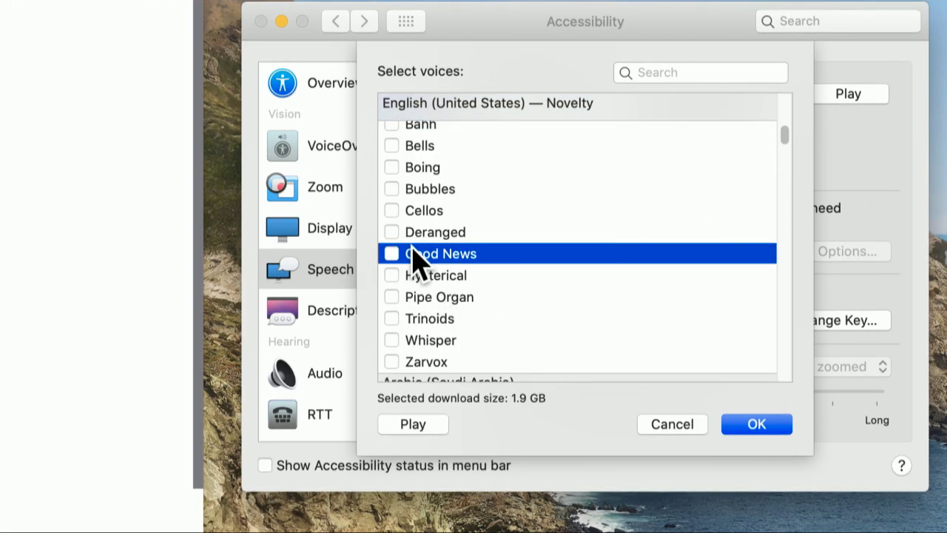
left_click(404, 425)
scroll(555, 326, "down", 3)
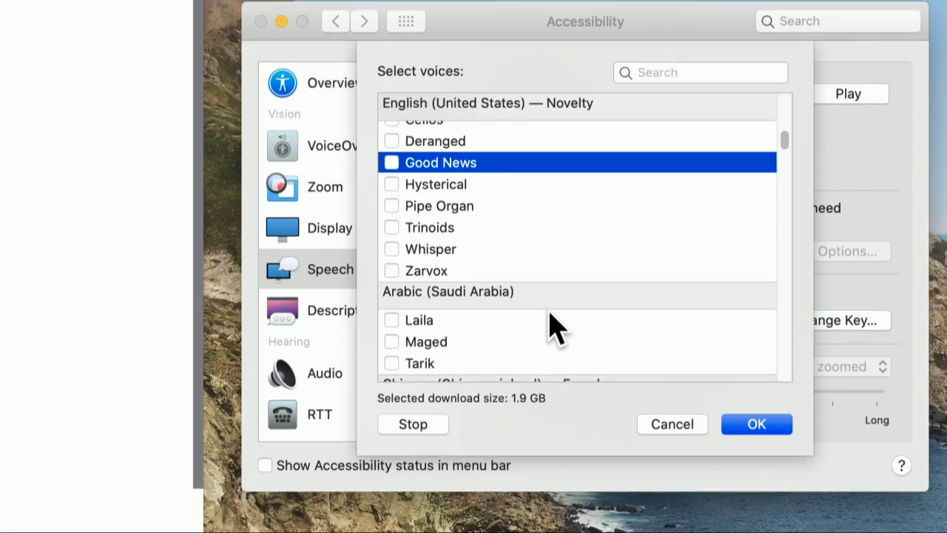
left_click(427, 420)
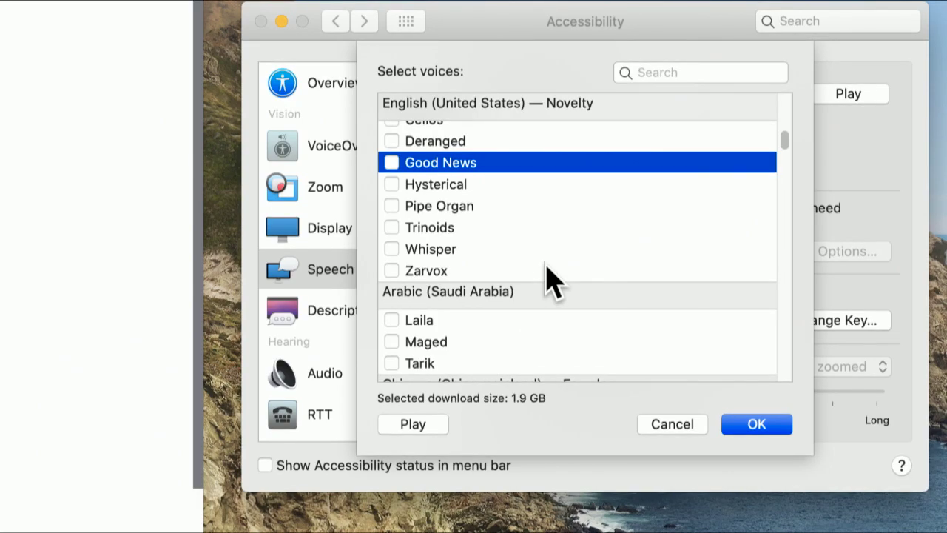
scroll(552, 281, "up", 5)
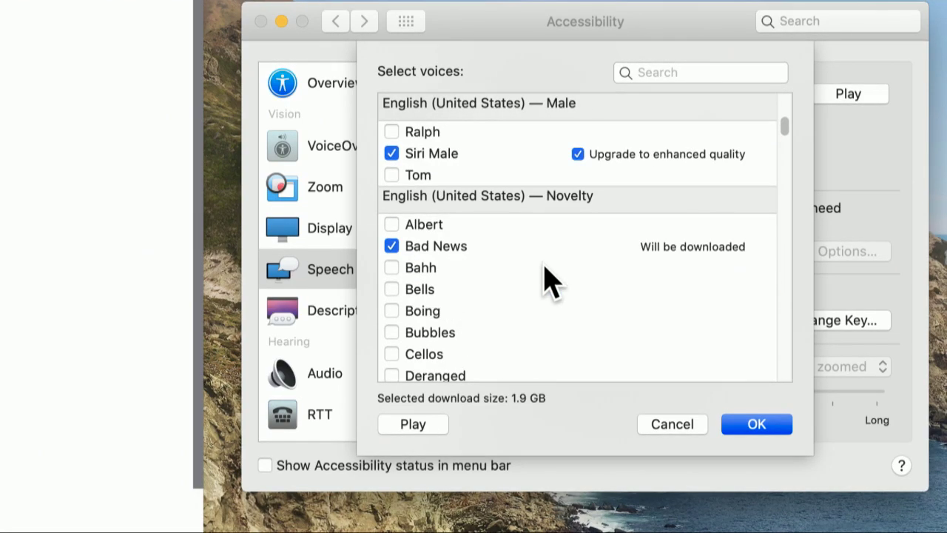
left_click(395, 247)
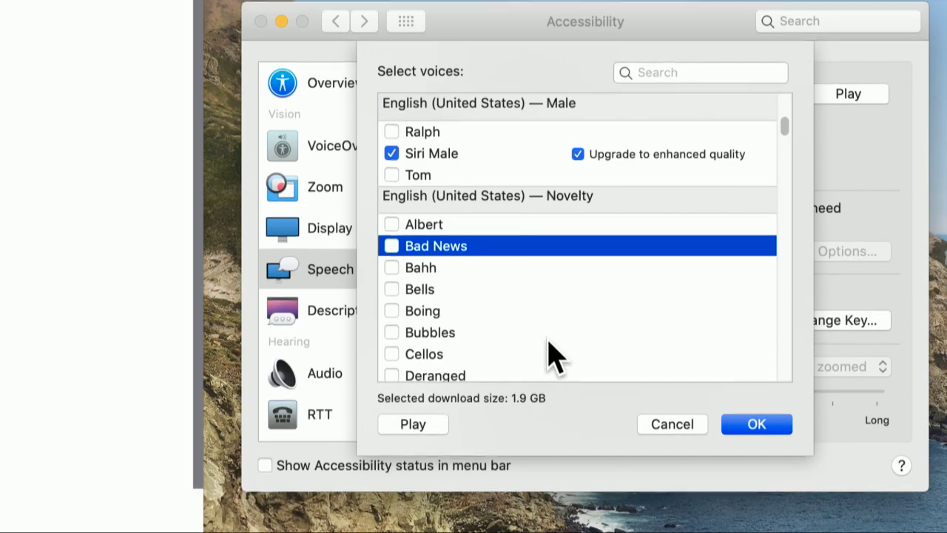
scroll(553, 358, "down", 5)
Scroll through the voice list and preview the Tessa and Serena voices.
scroll(553, 359, "down", 8)
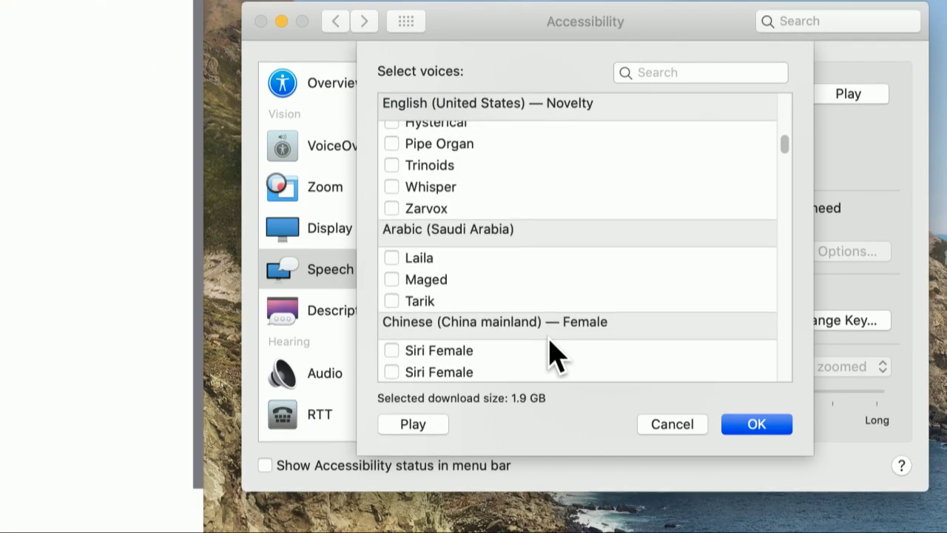
scroll(553, 358, "down", 3)
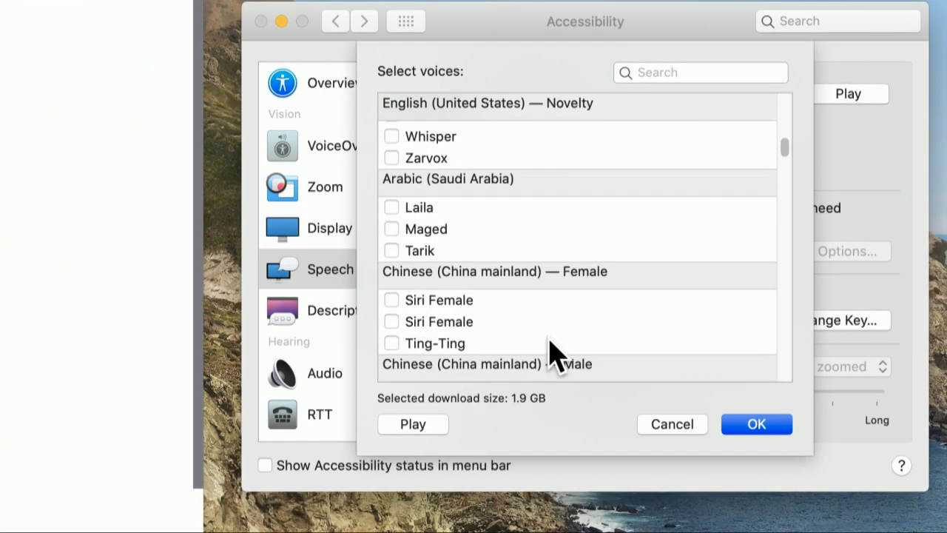
scroll(554, 358, "down", 3)
scroll(553, 358, "down", 5)
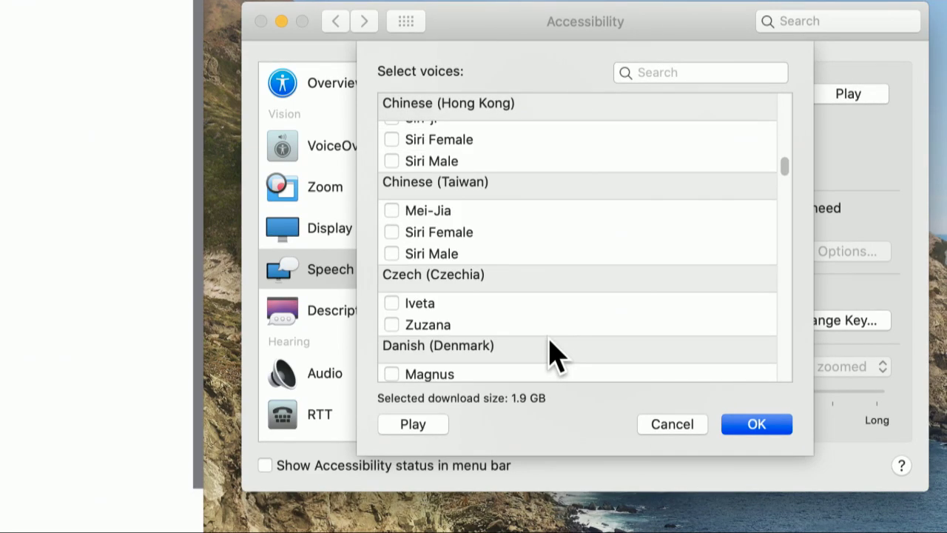
scroll(554, 358, "down", 2)
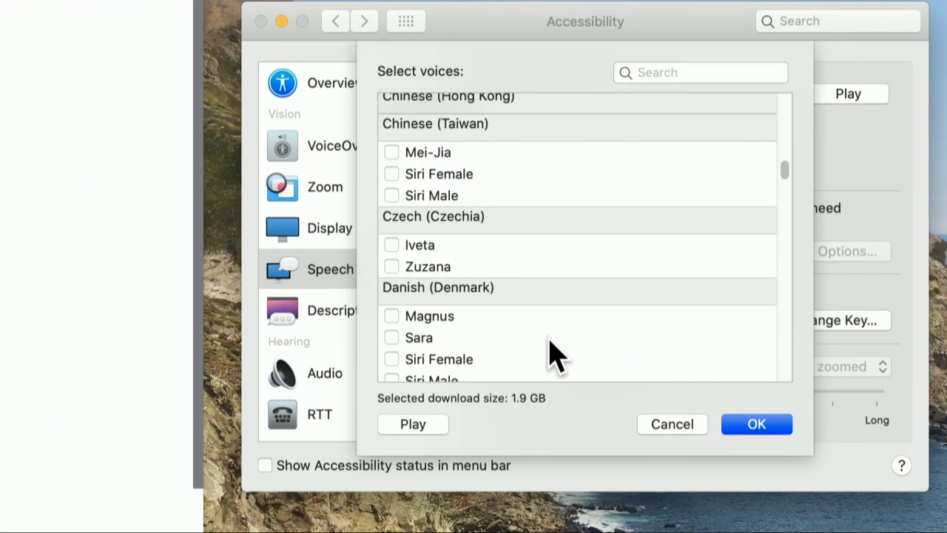
scroll(553, 358, "down", 12)
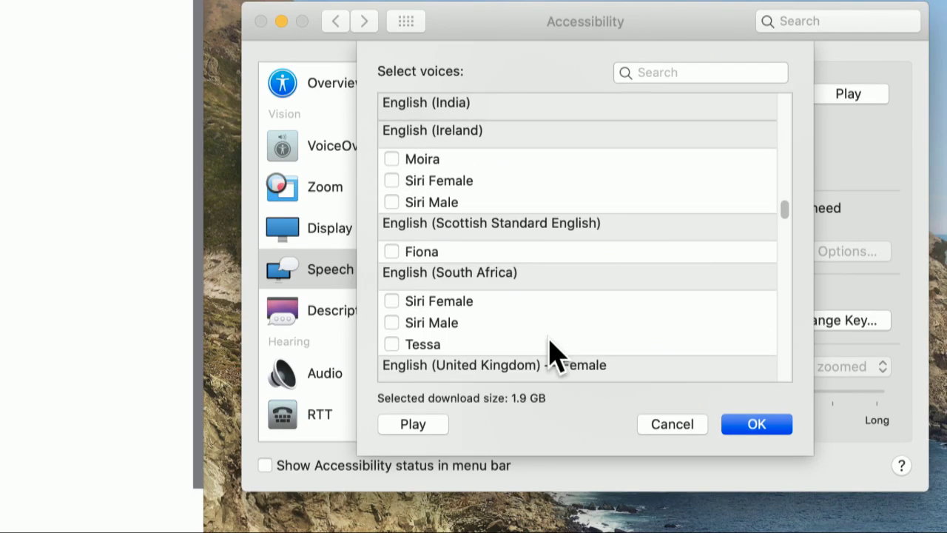
scroll(551, 342, "down", 6)
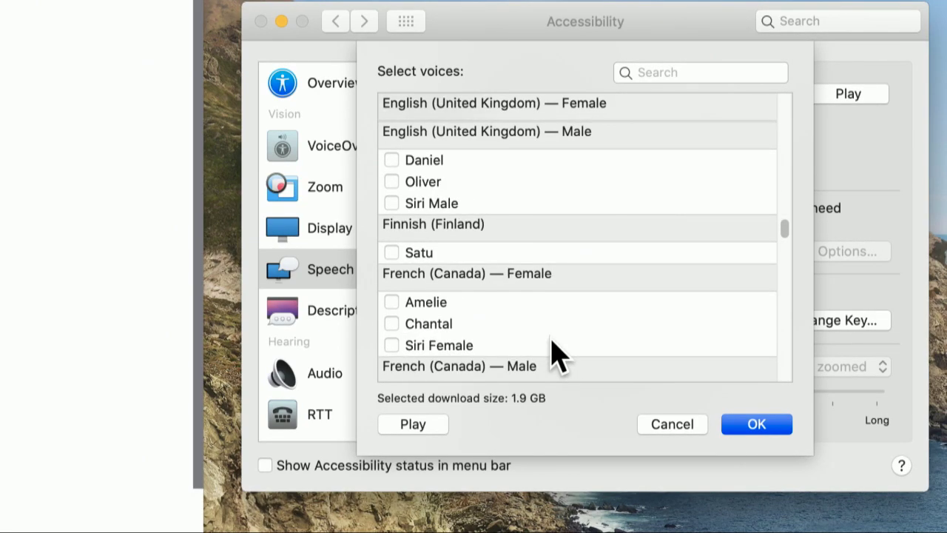
scroll(556, 356, "up", 2)
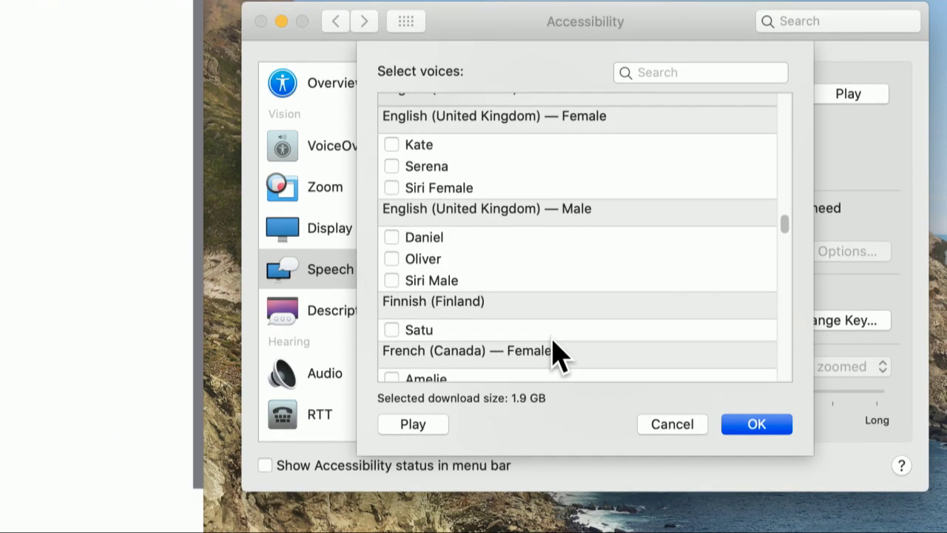
scroll(556, 357, "up", 2)
scroll(559, 356, "up", 1)
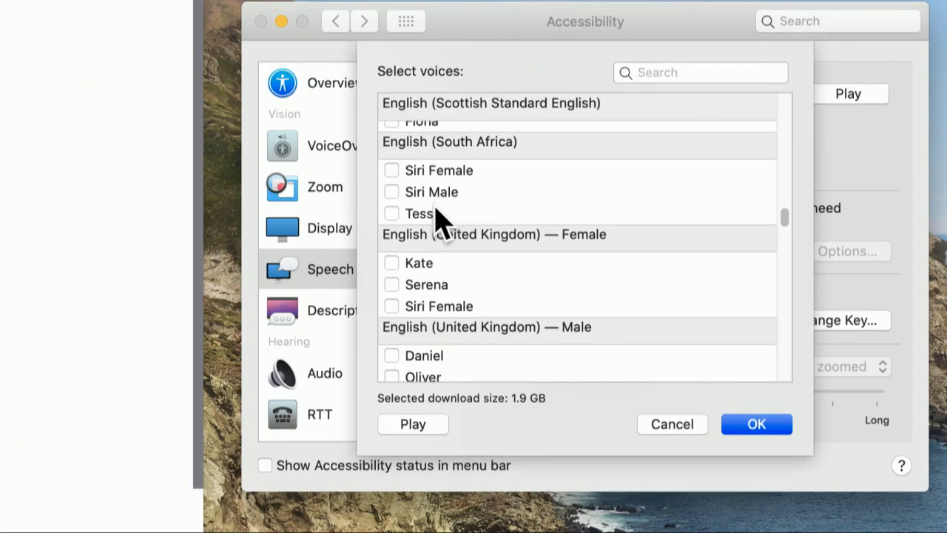
left_click(428, 216)
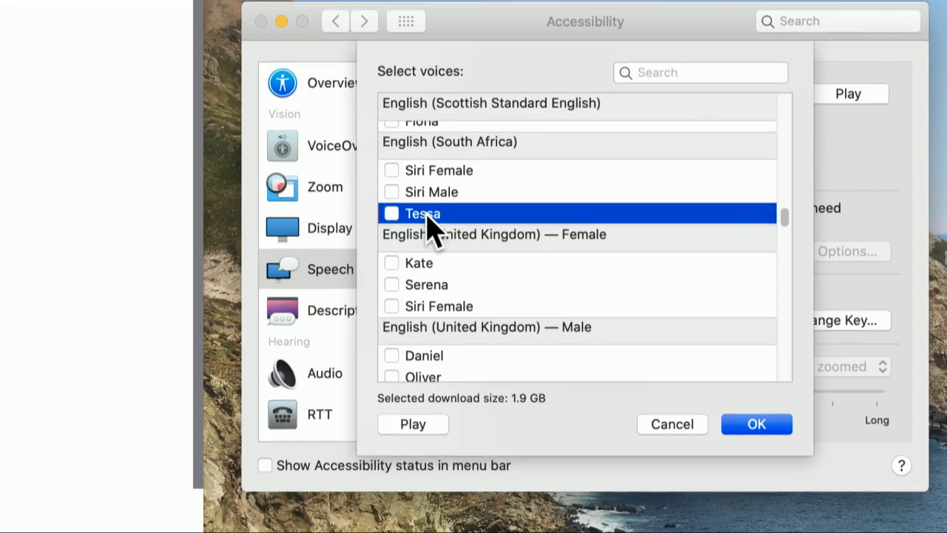
left_click(416, 430)
left_click(441, 287)
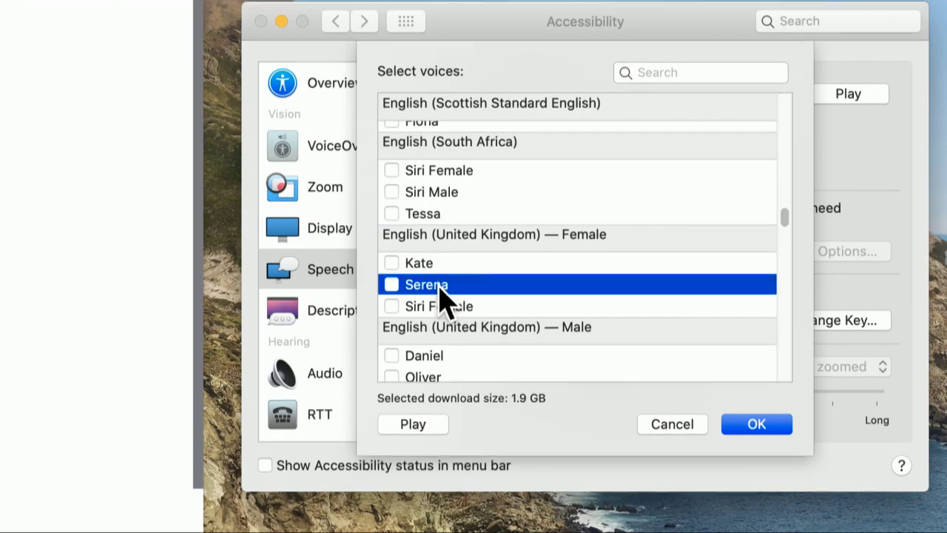
left_click(413, 427)
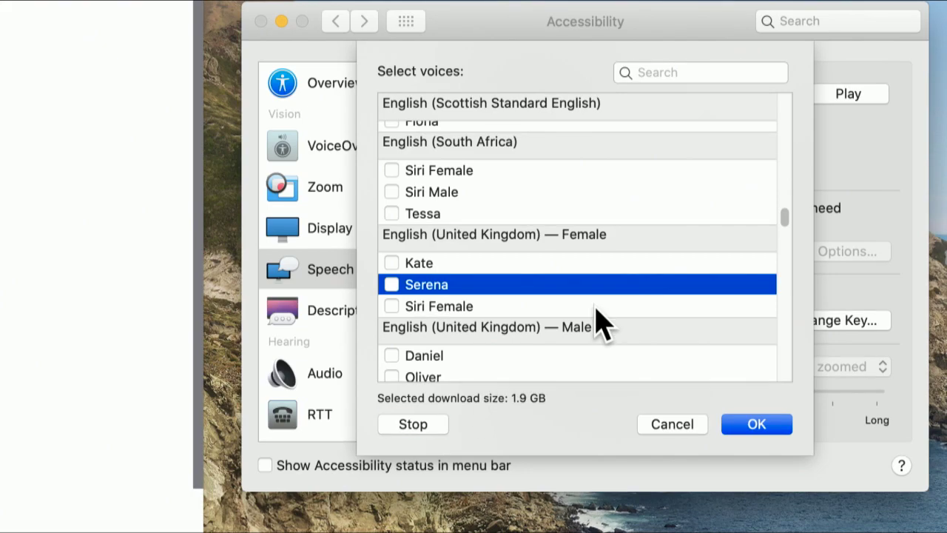
Preview the Daniel voice.
scroll(601, 323, "down", 3)
scroll(601, 323, "down", 3)
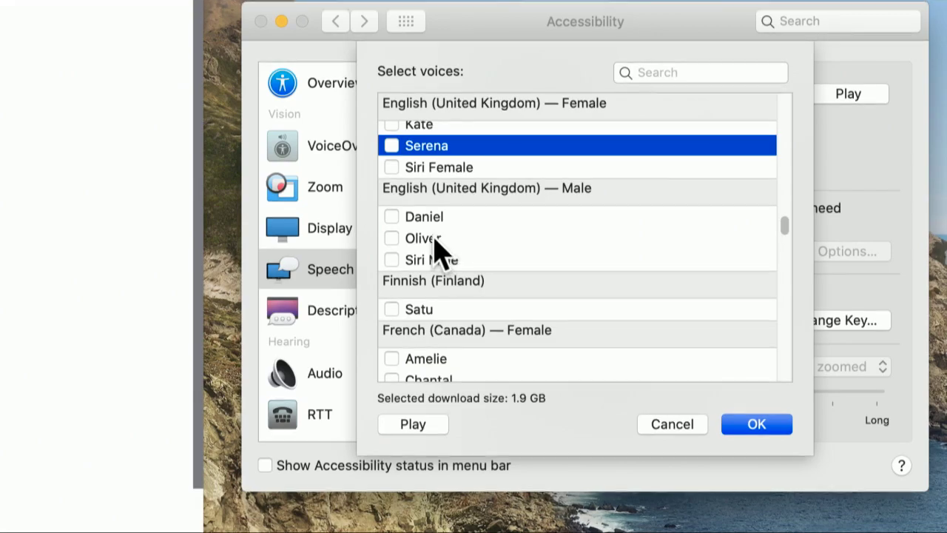
left_click(418, 218)
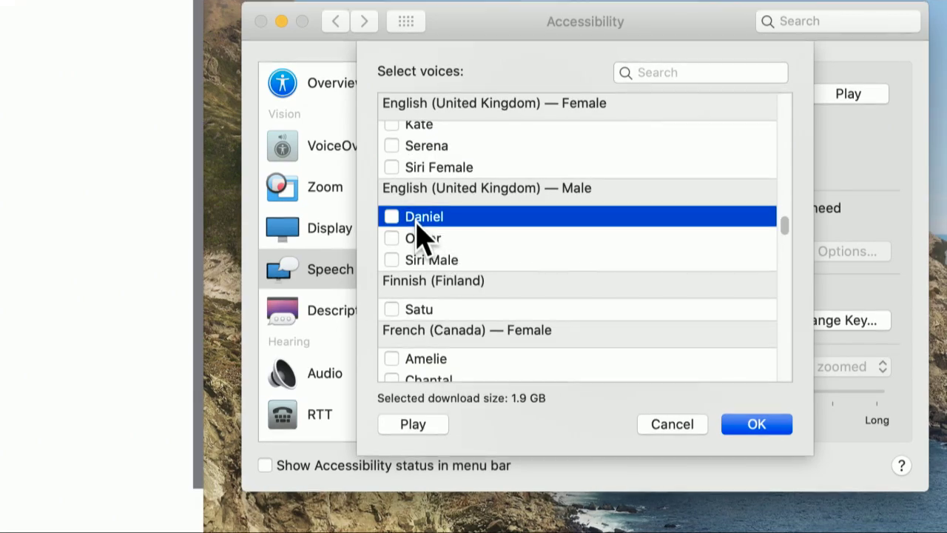
left_click(404, 420)
Confirm the checked voices with OK so they start downloading.
scroll(546, 338, "down", 5)
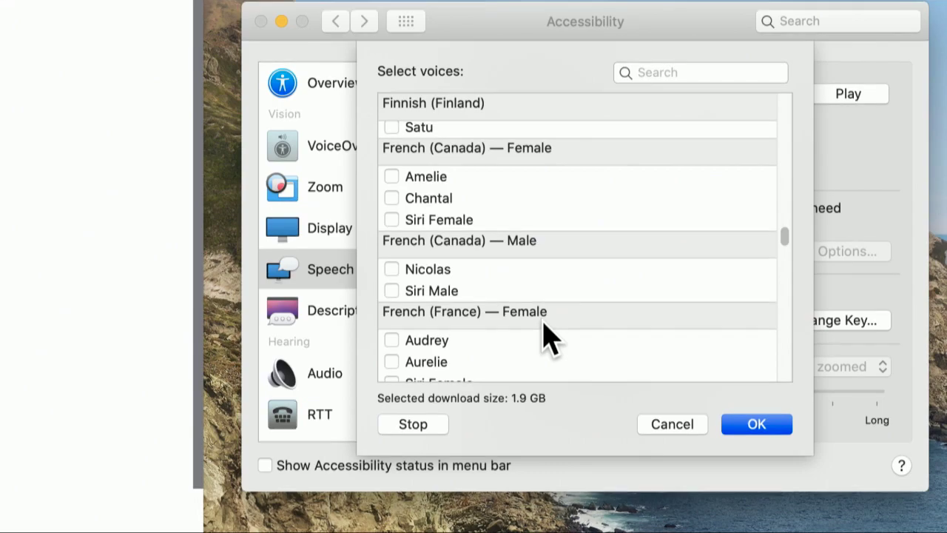
scroll(545, 339, "down", 4)
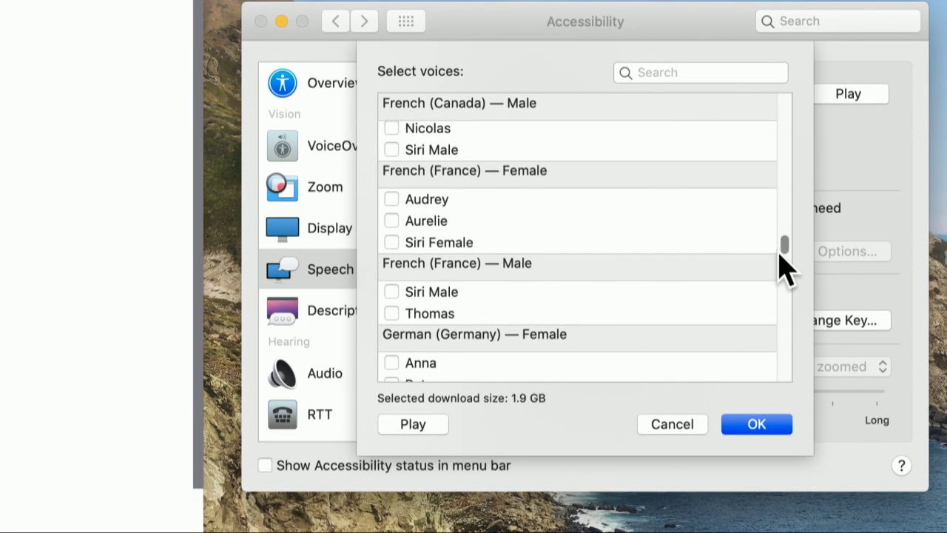
left_click_drag(776, 249, 787, 108)
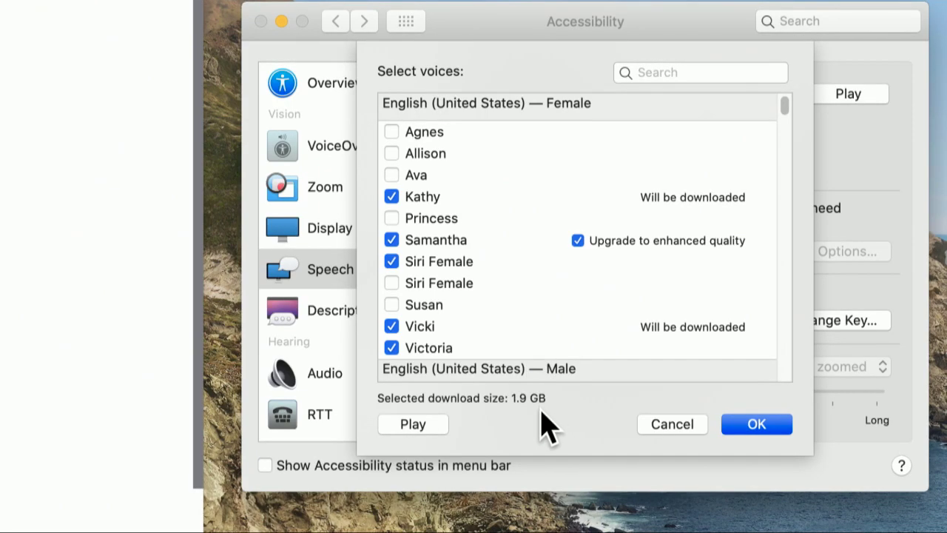
left_click(755, 428)
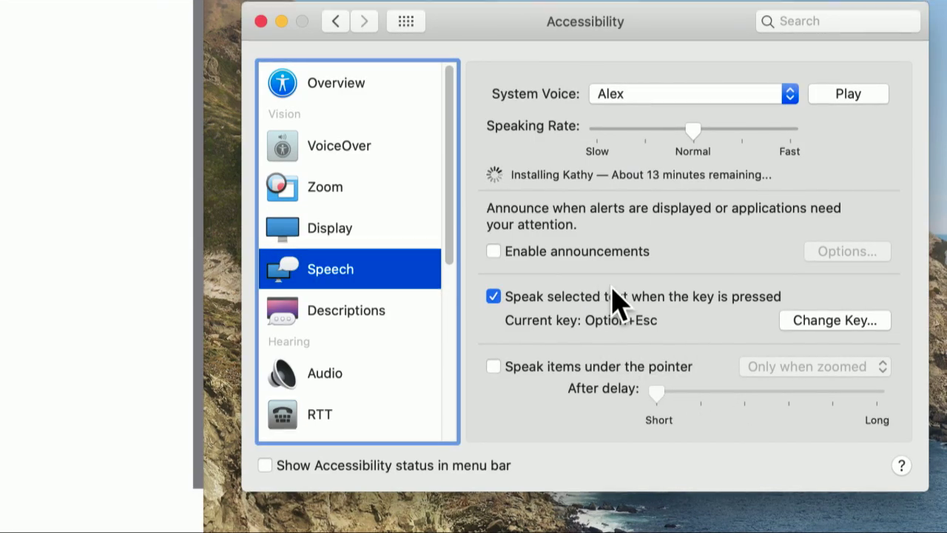
Choose Victoria as the system voice and play a short sample of it.
left_click(630, 95)
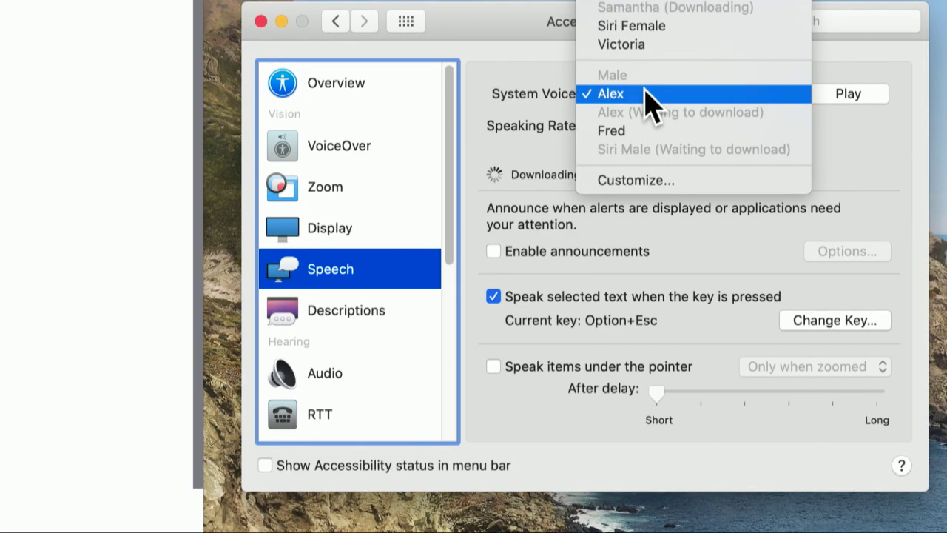
left_click(661, 44)
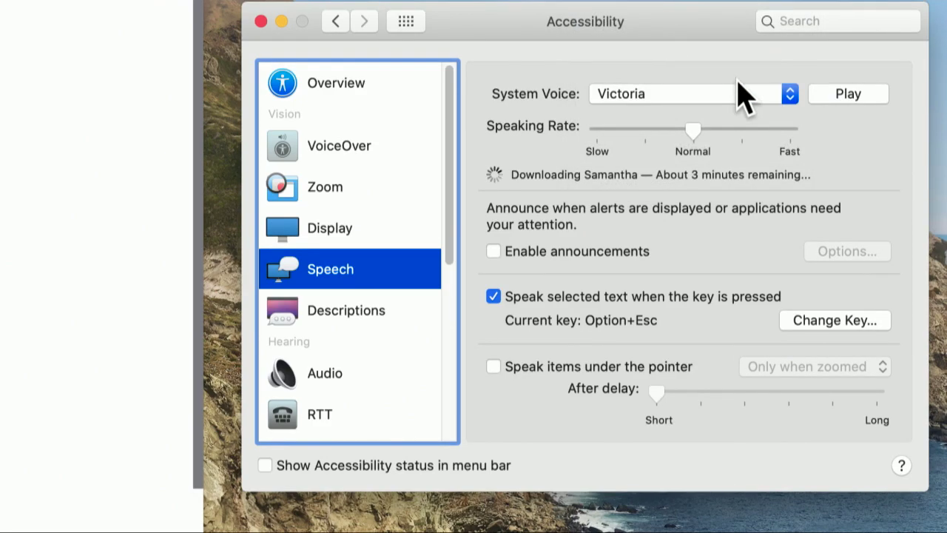
left_click(837, 93)
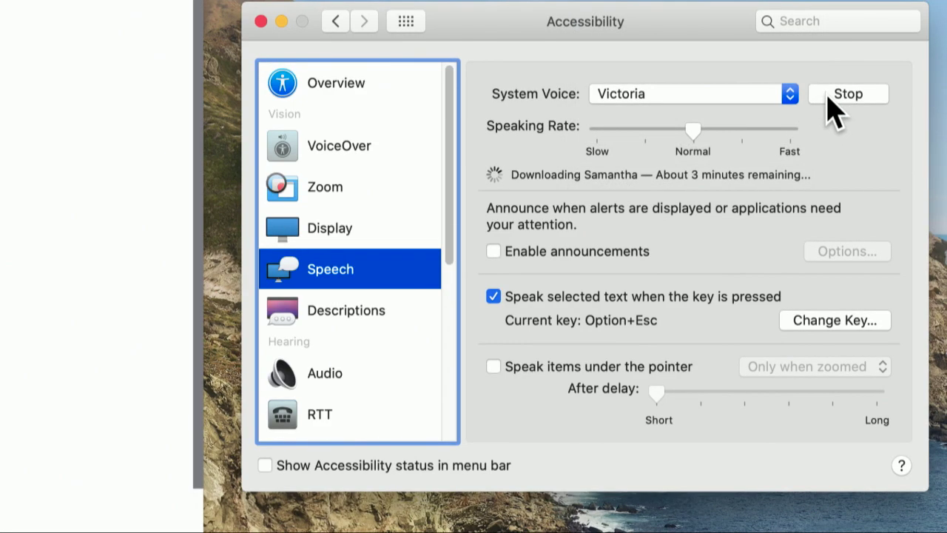
left_click(828, 94)
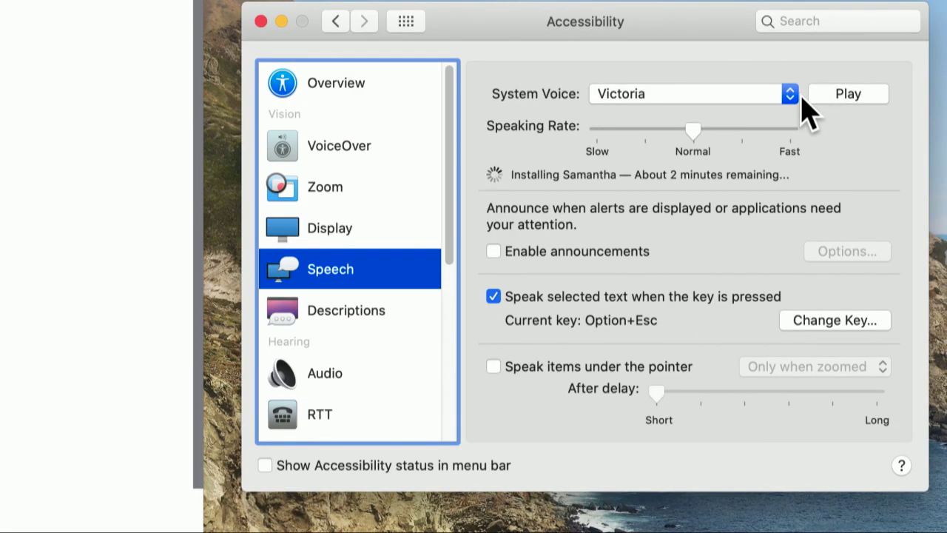
left_click(736, 95)
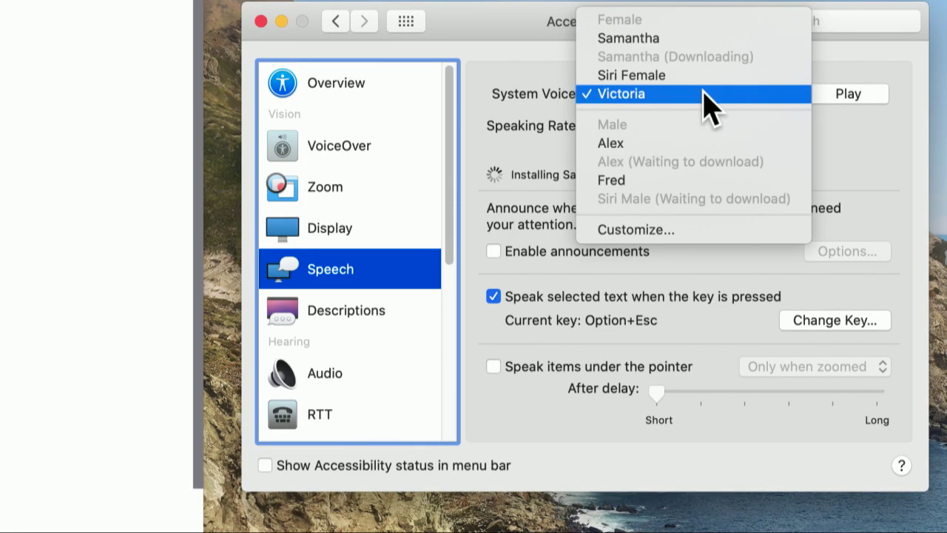
left_click(675, 158)
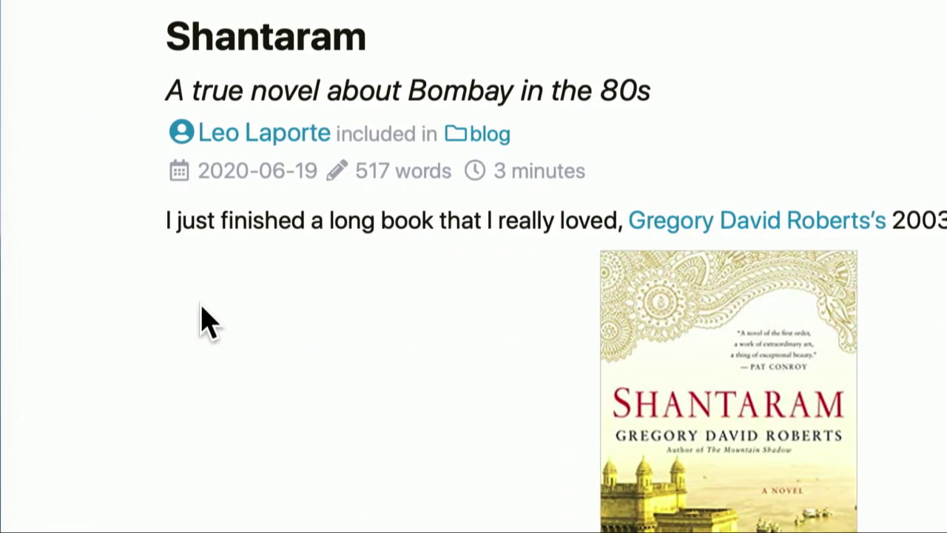
In the Shantaram review in Safari, select the whole paragraph ending with 'Bombay'.
scroll(319, 362, "down", 8)
scroll(320, 363, "down", 3)
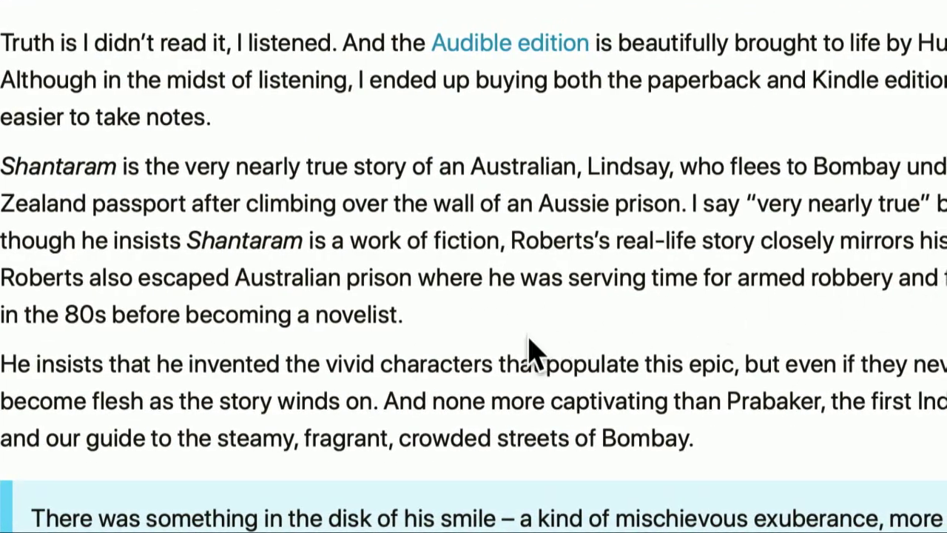
triple_click(605, 437)
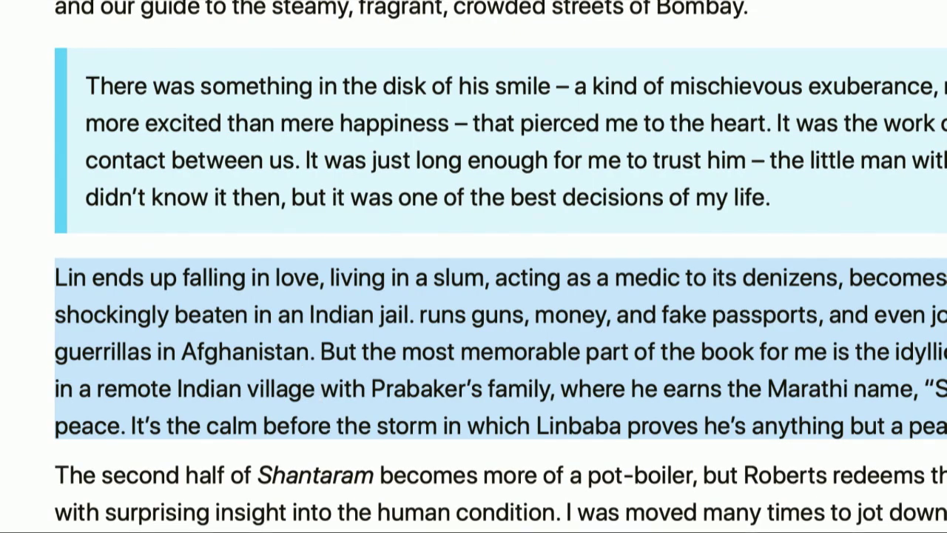
scroll(307, 381, "down", 9)
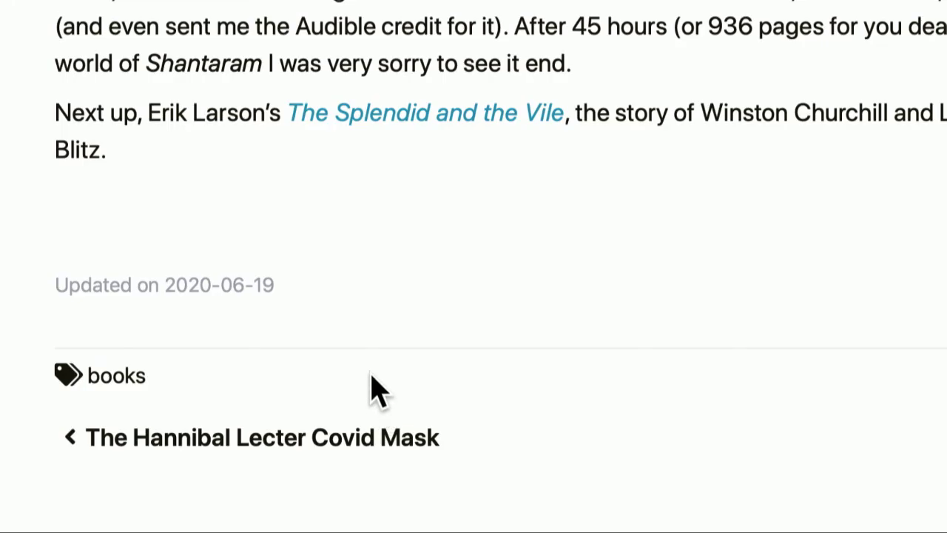
scroll(355, 294, "up", 11)
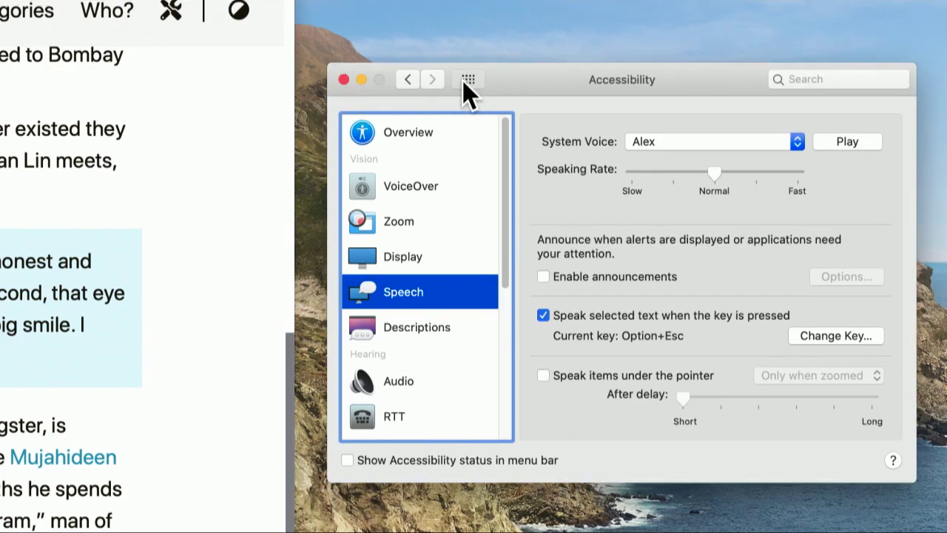
Open the Keyboard preferences and show its Shortcuts tab.
left_click(465, 80)
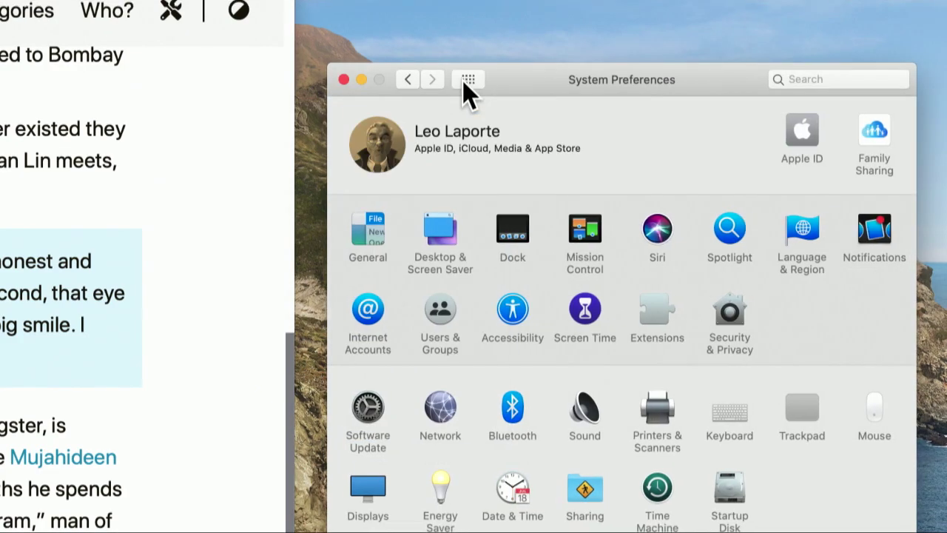
left_click(720, 409)
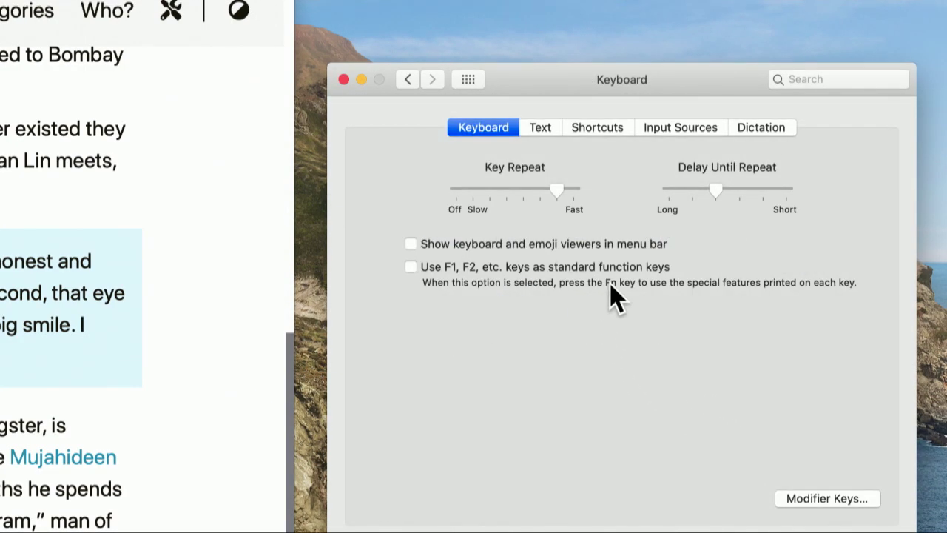
left_click_drag(506, 74, 464, 23)
left_click(565, 75)
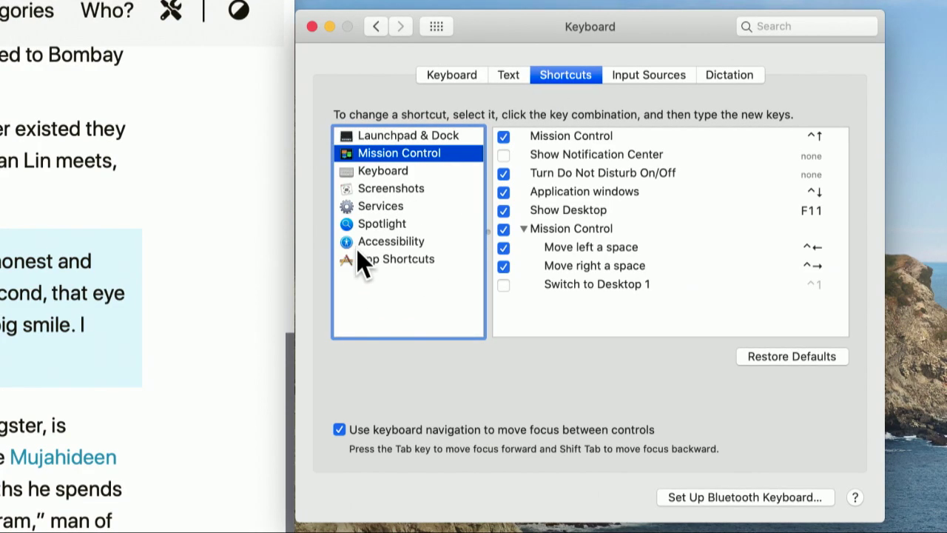
Show the Services shortcuts and select 'Add to Music as a Spoken Track' under Text.
left_click(381, 138)
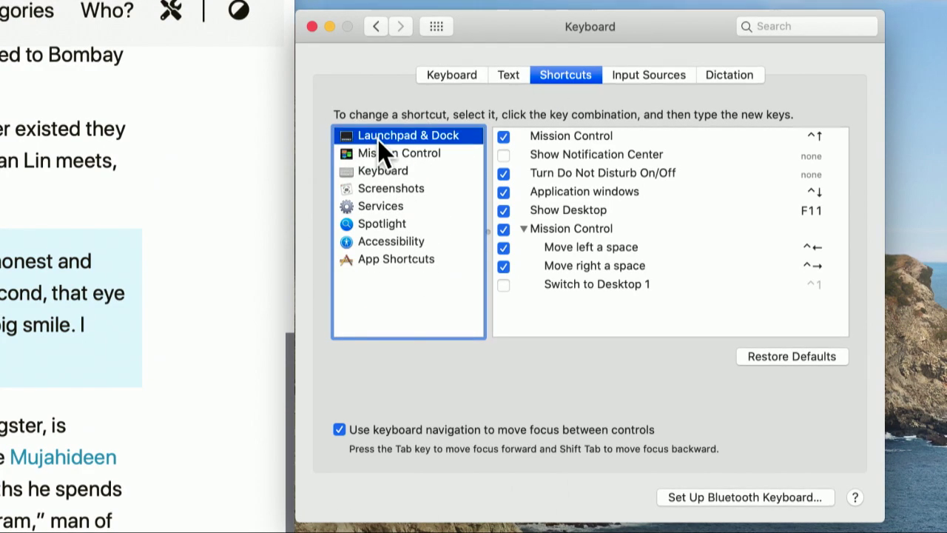
left_click(428, 155)
left_click(395, 173)
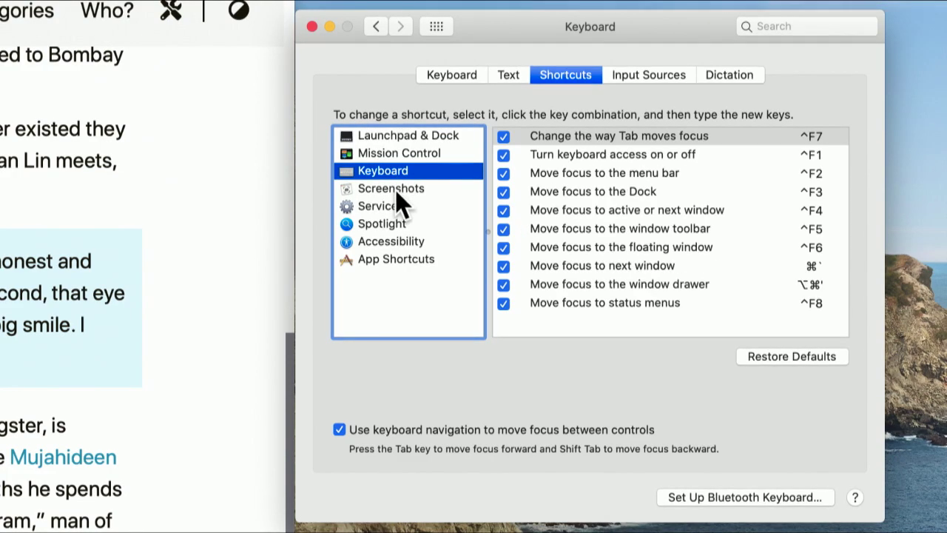
left_click(390, 205)
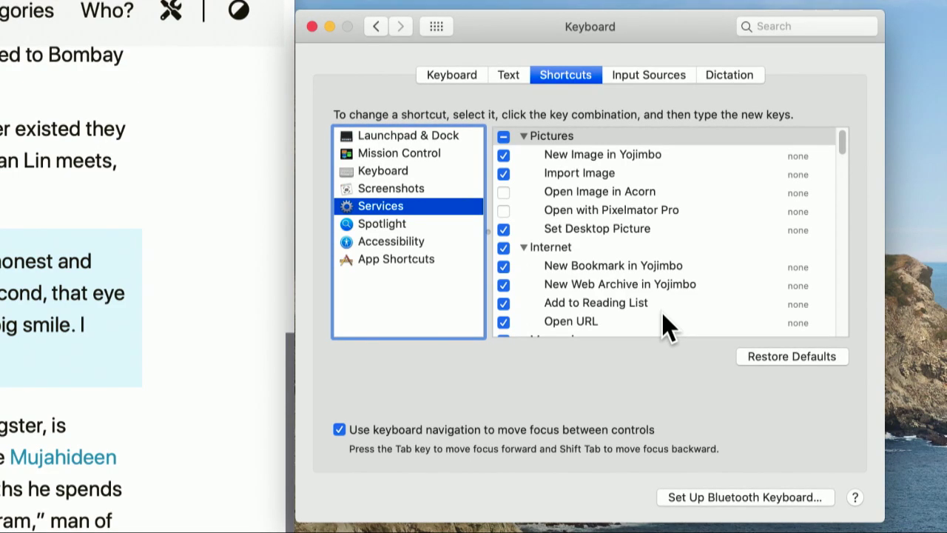
scroll(729, 311, "down", 10)
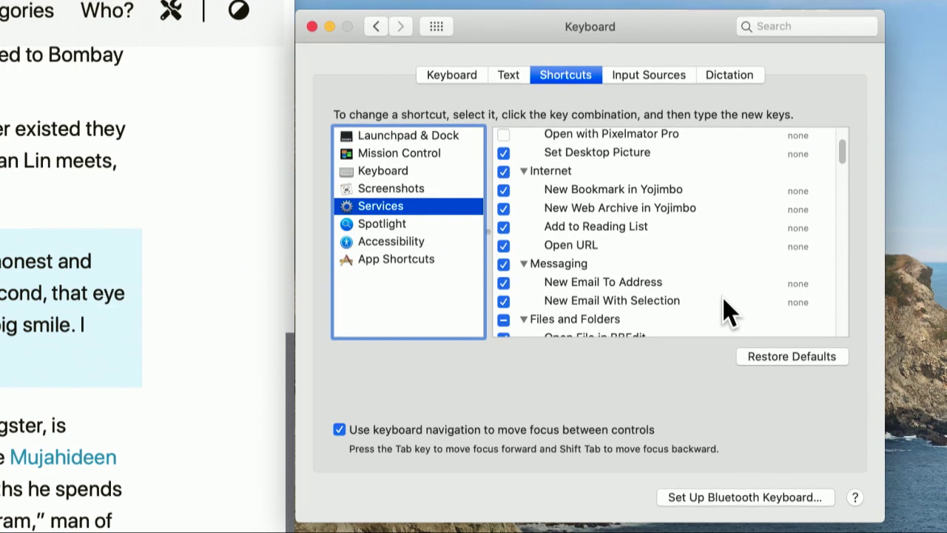
scroll(728, 311, "down", 5)
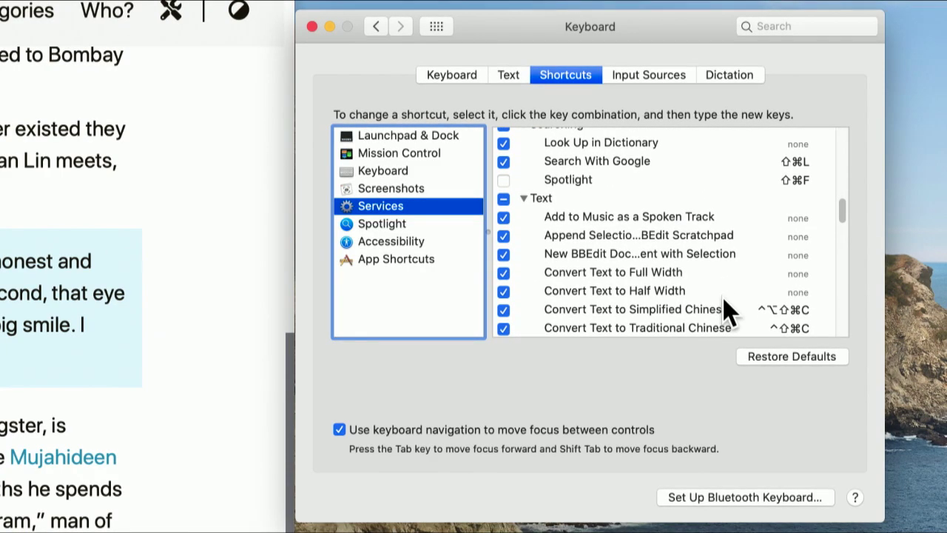
left_click(608, 219)
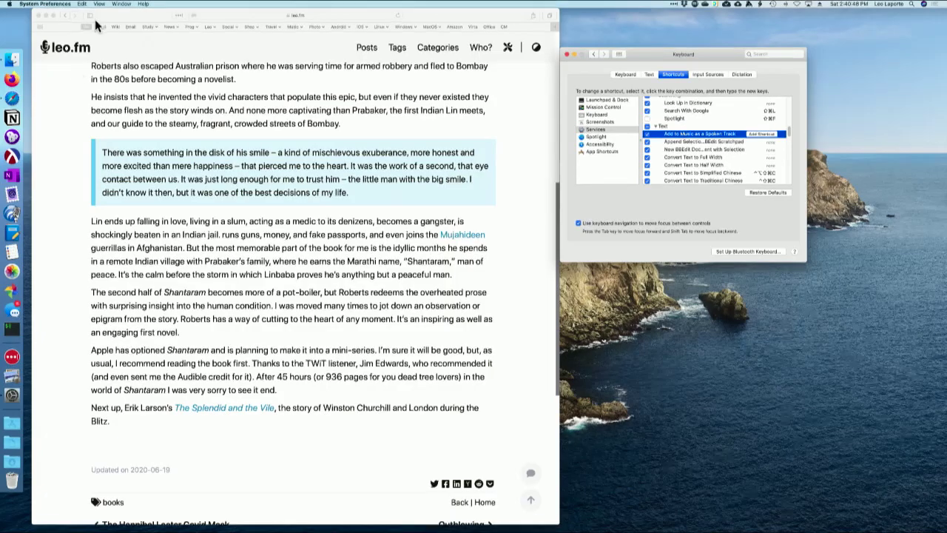
In Safari, run 'Add to Music as a Spoken Track' from the Safari > Services menu.
left_click(101, 53)
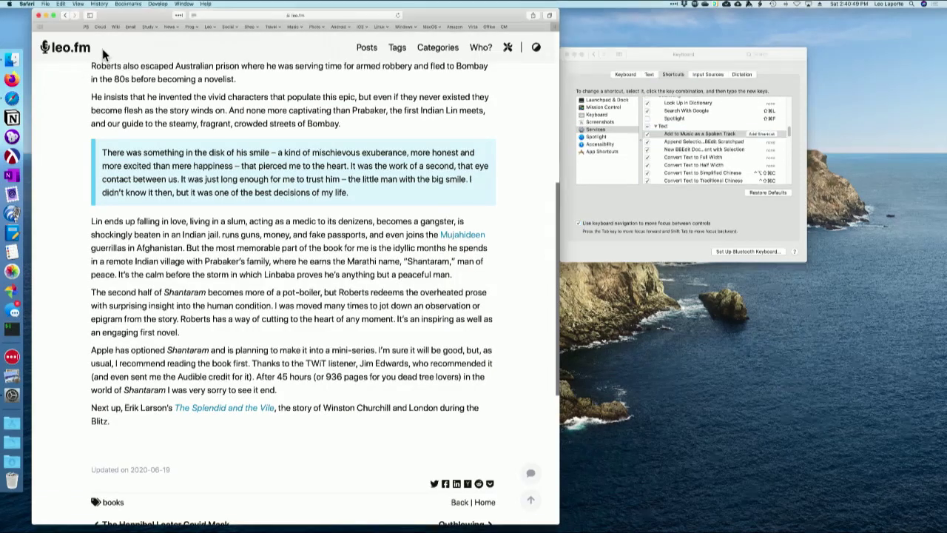
left_click(27, 3)
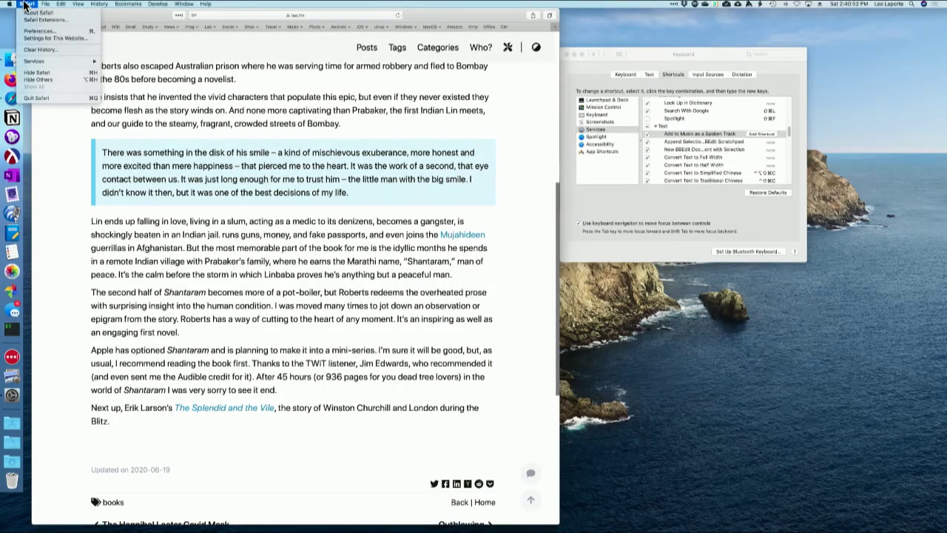
mouse_move(35, 63)
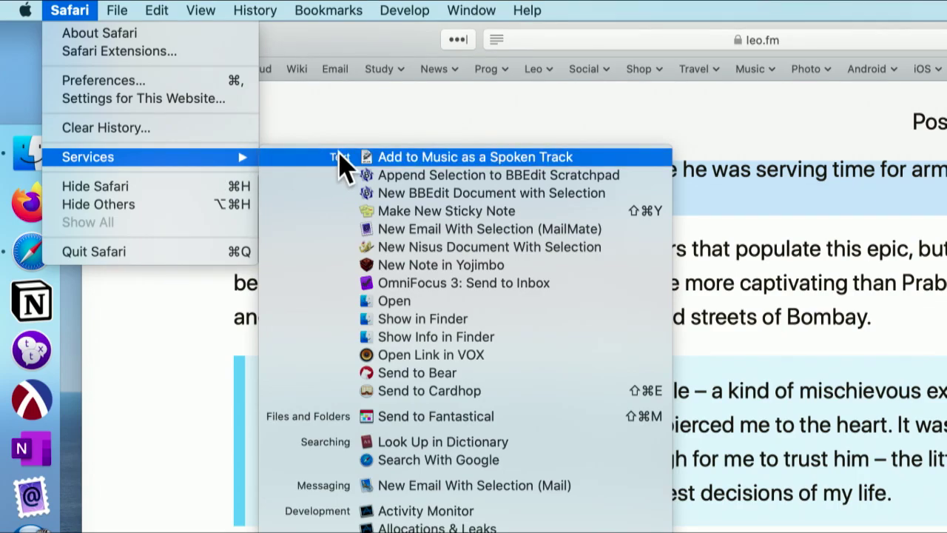
left_click(403, 159)
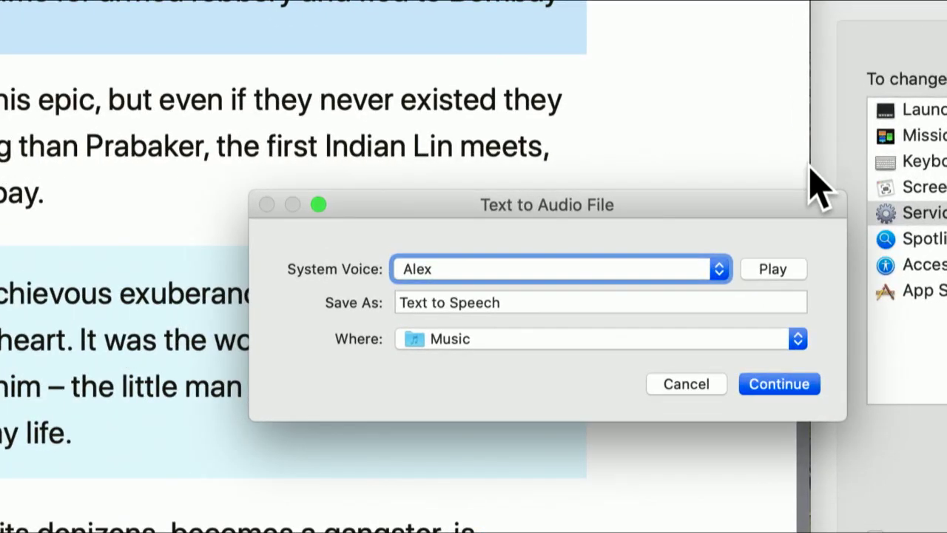
Set the spoken track's voice to Ting-Ting and play a sample of it.
left_click(617, 254)
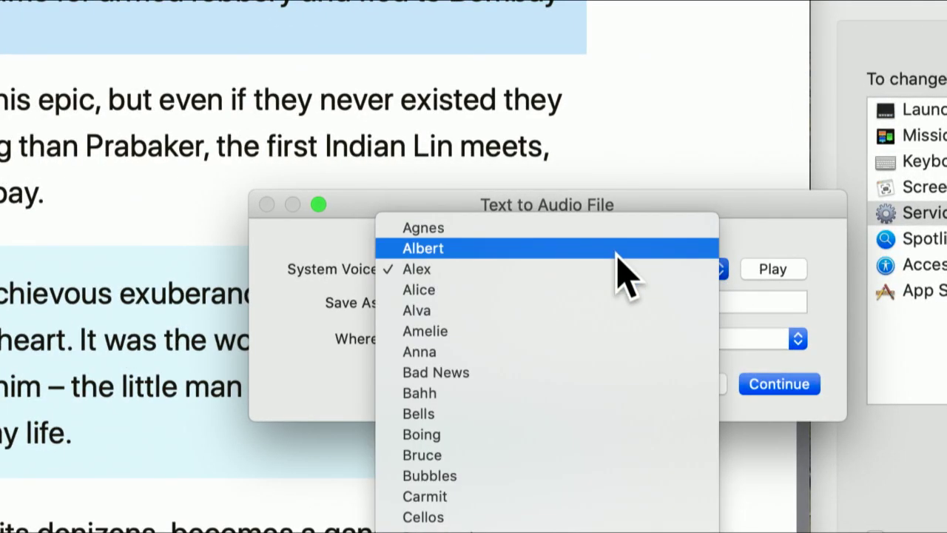
left_click(617, 250)
left_click(620, 269)
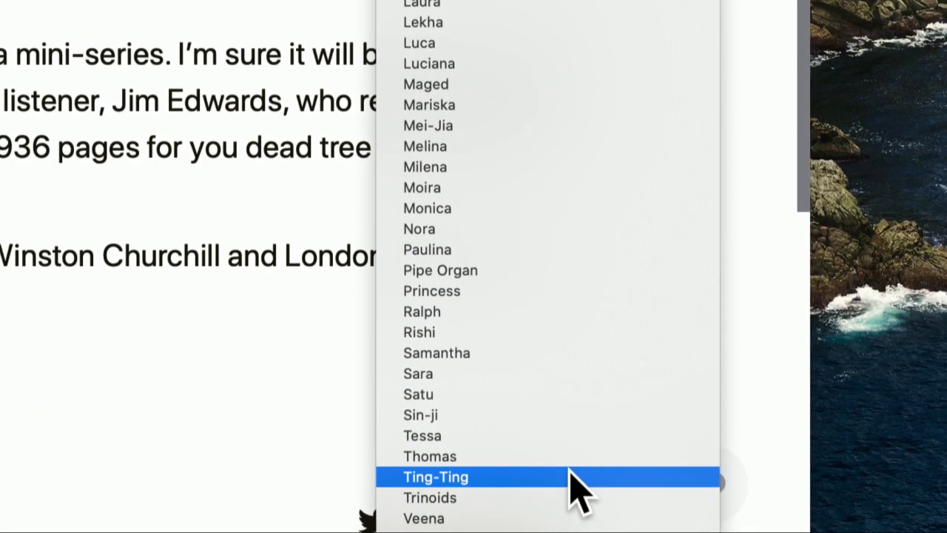
left_click(571, 473)
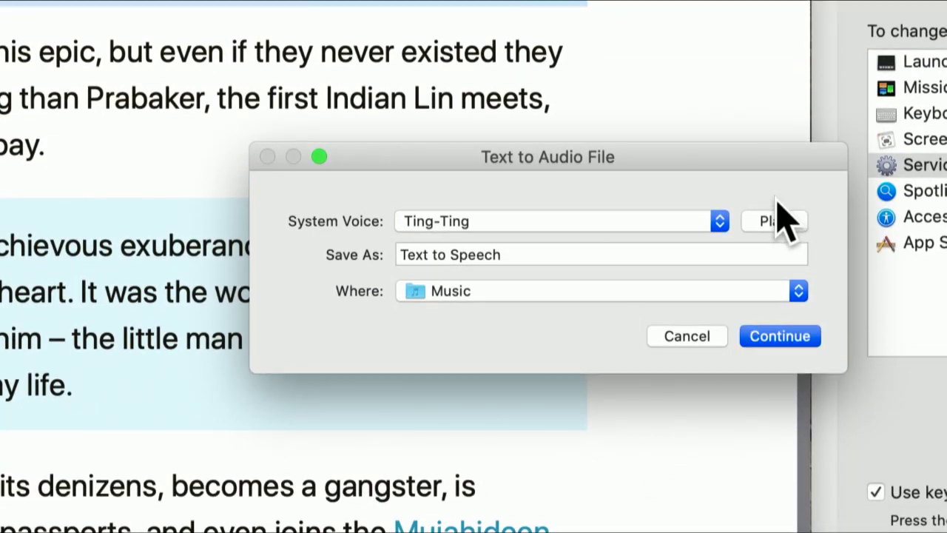
left_click(781, 221)
left_click(629, 227)
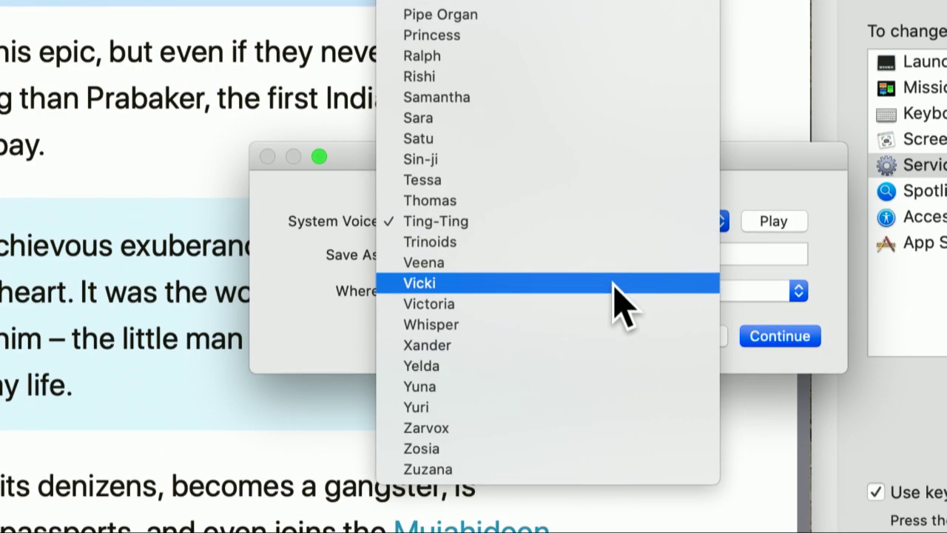
key("Escape")
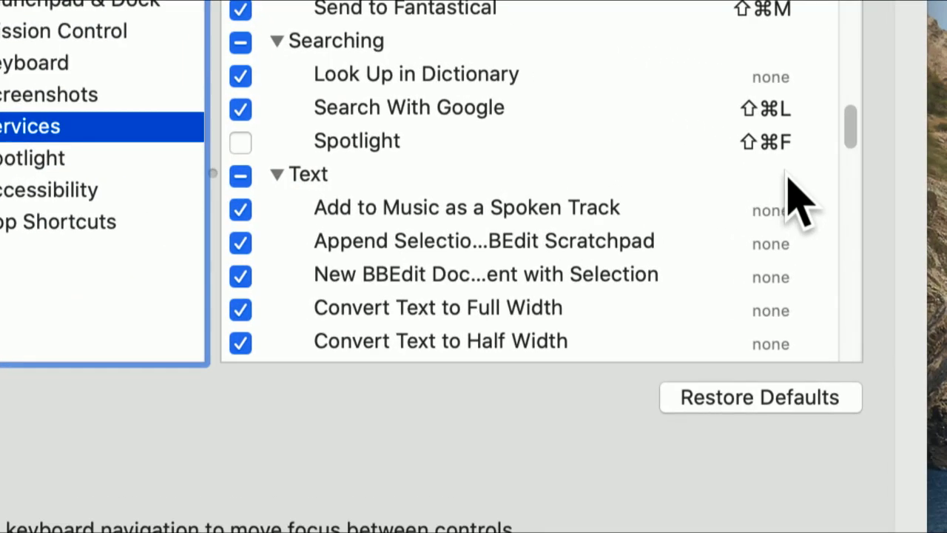
Assign the shortcut Control-Option-Command-R to the 'Add to Music as a Spoken Track' service.
left_click(774, 209)
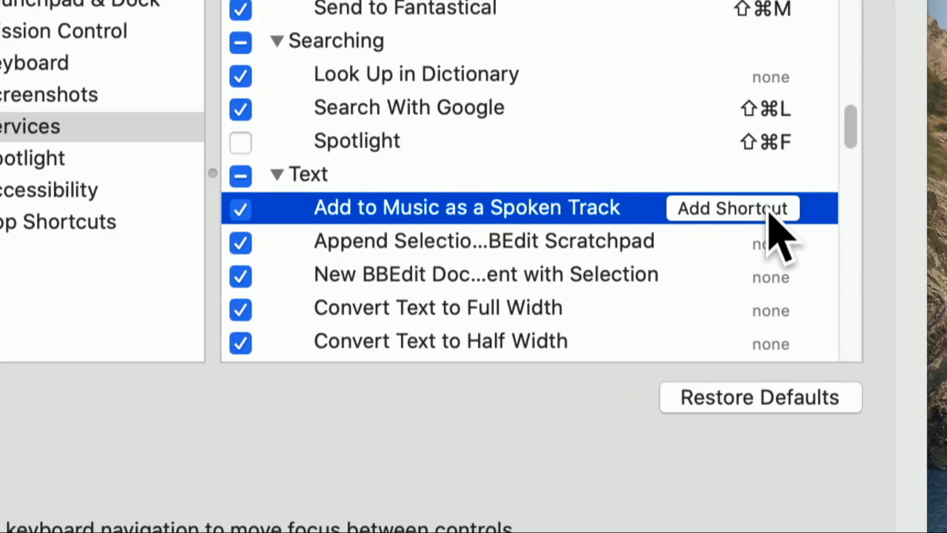
left_click(774, 209)
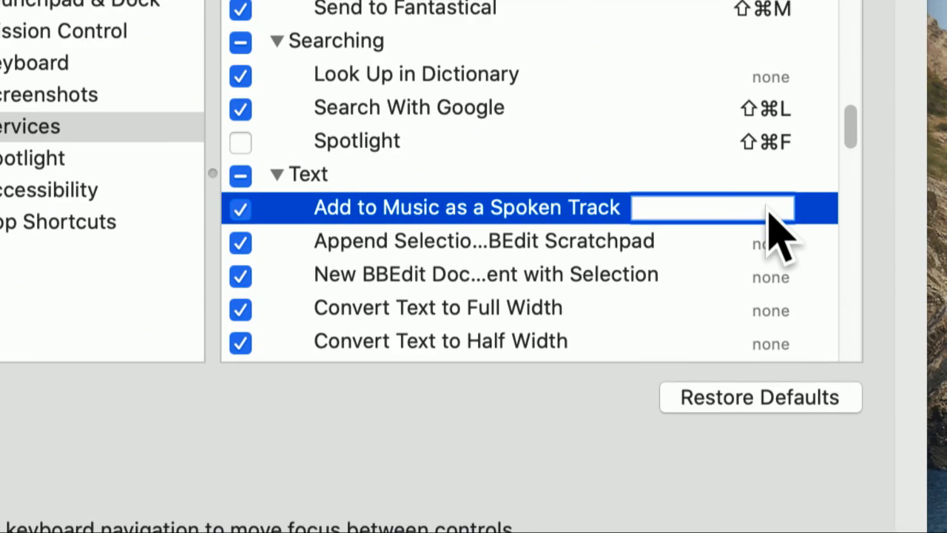
key("Escape")
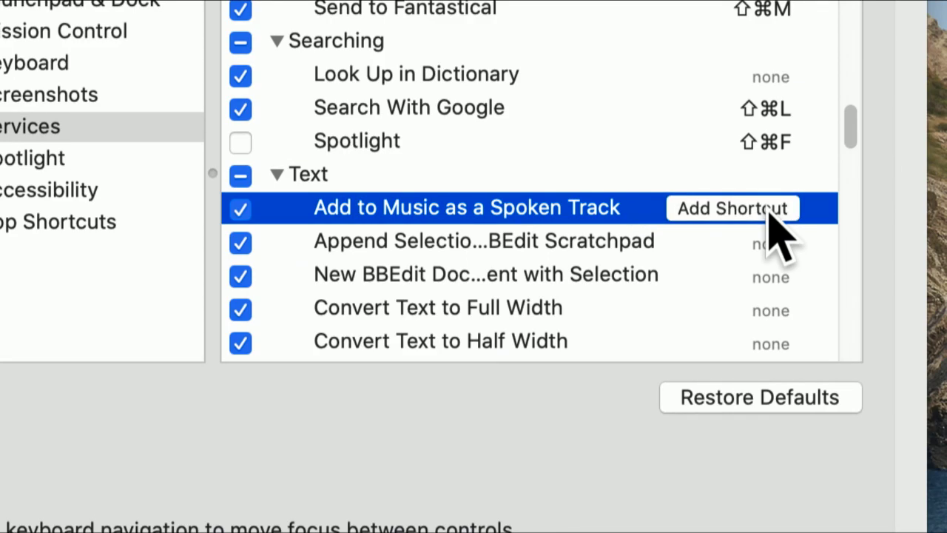
left_click(769, 209)
key("ctrl+alt+super+r")
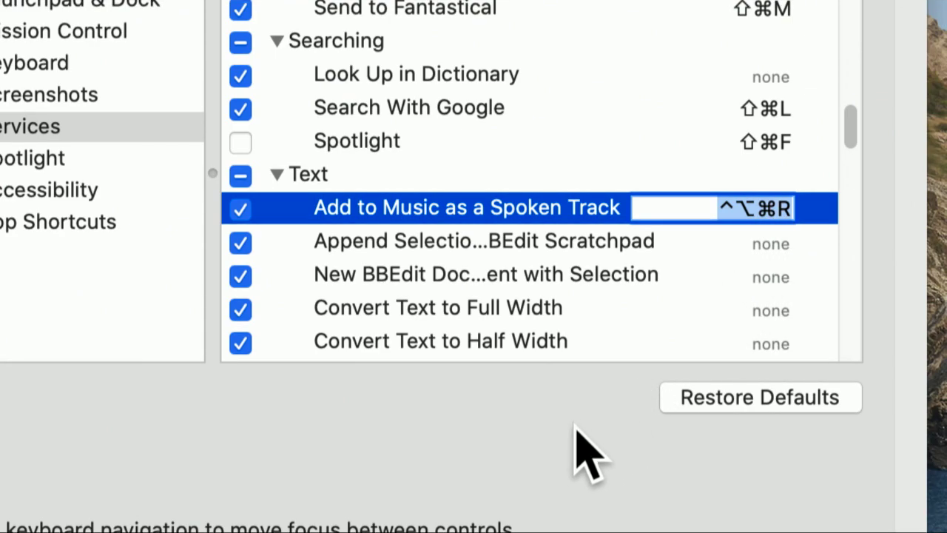
left_click(508, 351)
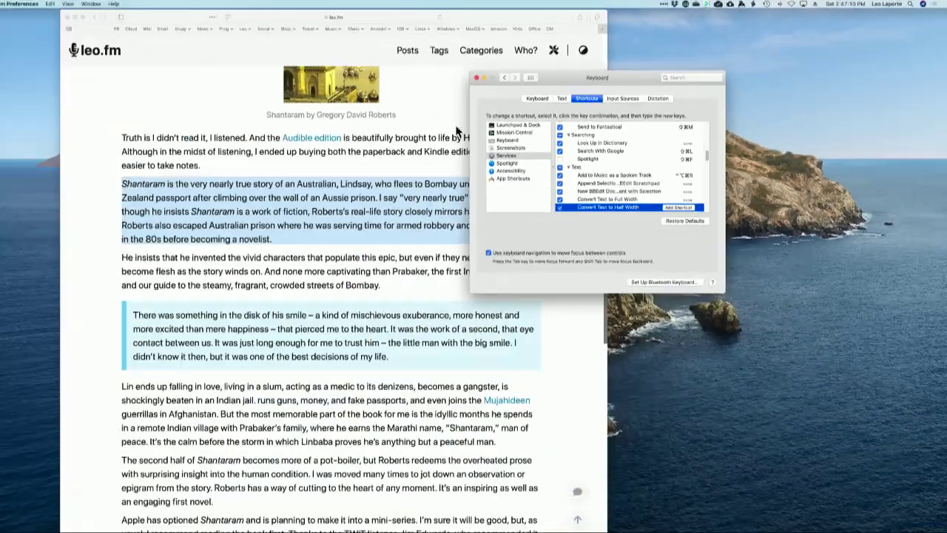
Test the spoken-track shortcut on the Shantaram article, then dismiss the Text to Audio File dialog.
left_click(275, 102)
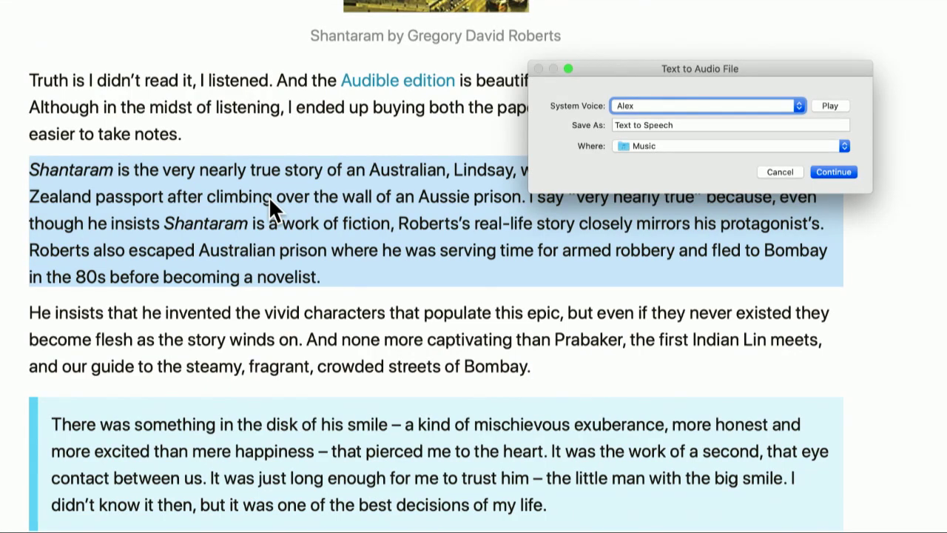
left_click(826, 173)
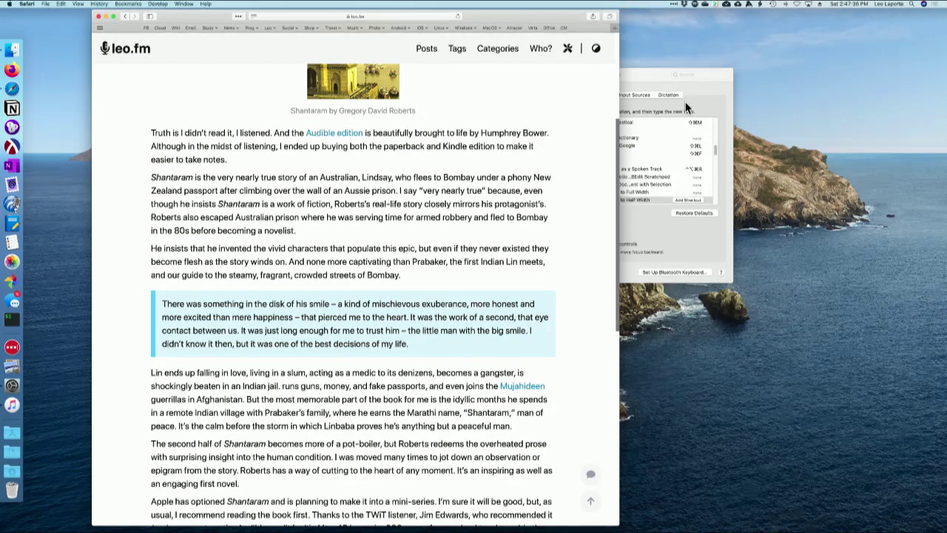
Bring the Keyboard Services shortcuts window to the front and drag it up and right.
left_click(640, 80)
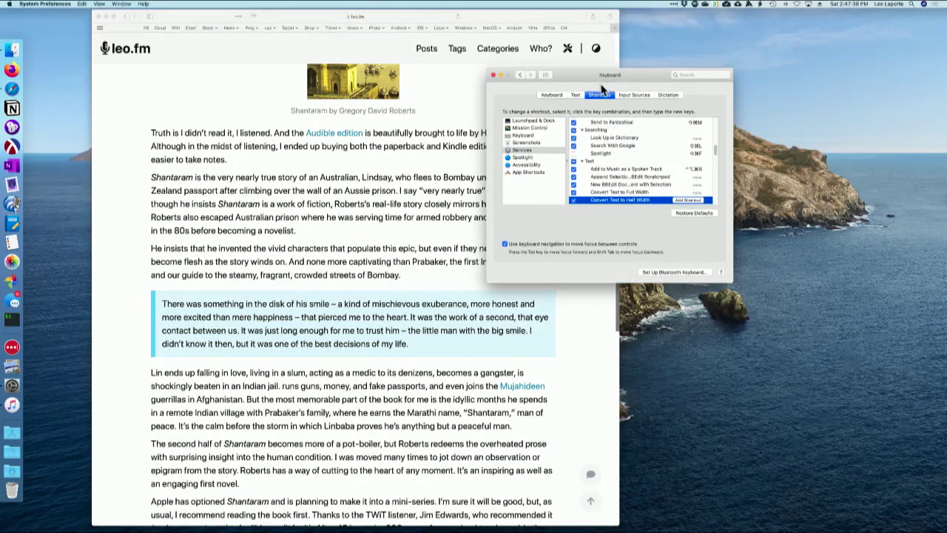
left_click_drag(639, 80, 762, 63)
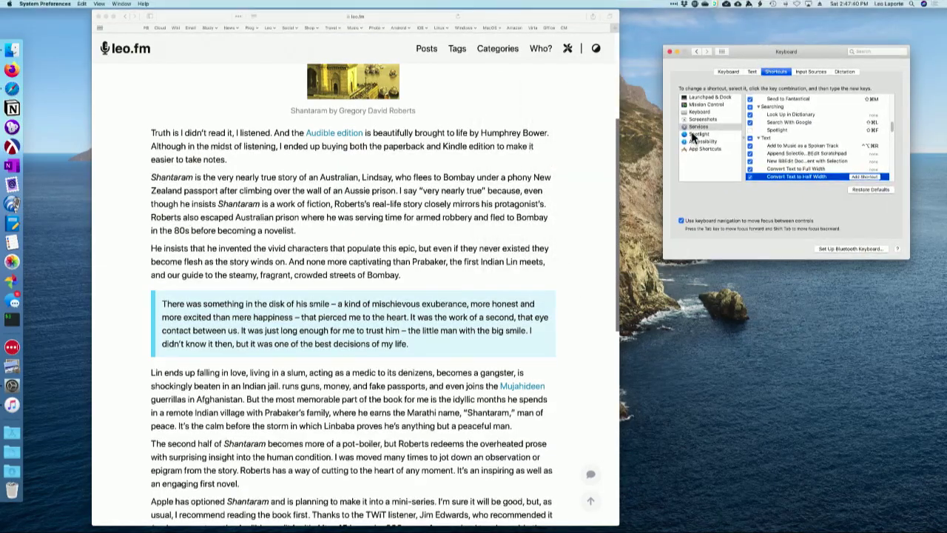